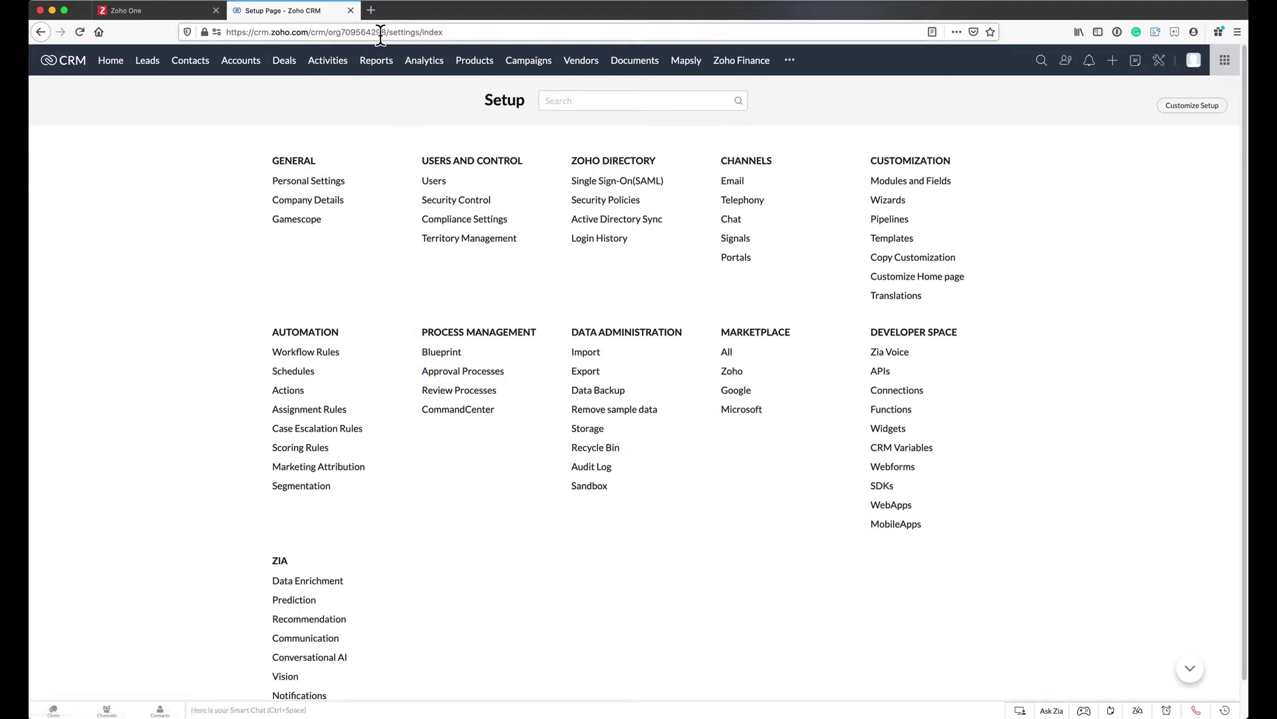
- Open the Printing Dimensions deal and step it through Iteration and Execution, then back to Design/Copy Draft
{"action": "left_click", "coordinate": [286, 61]}
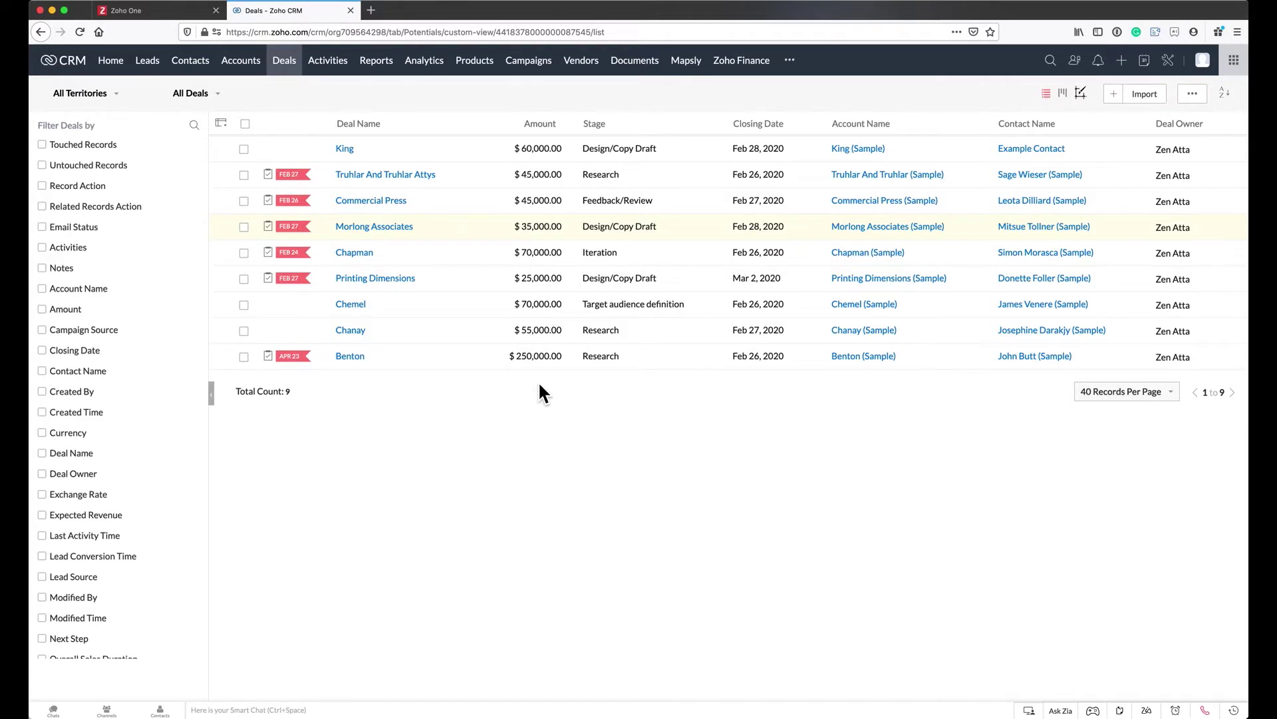
{"action": "left_click", "coordinate": [375, 278]}
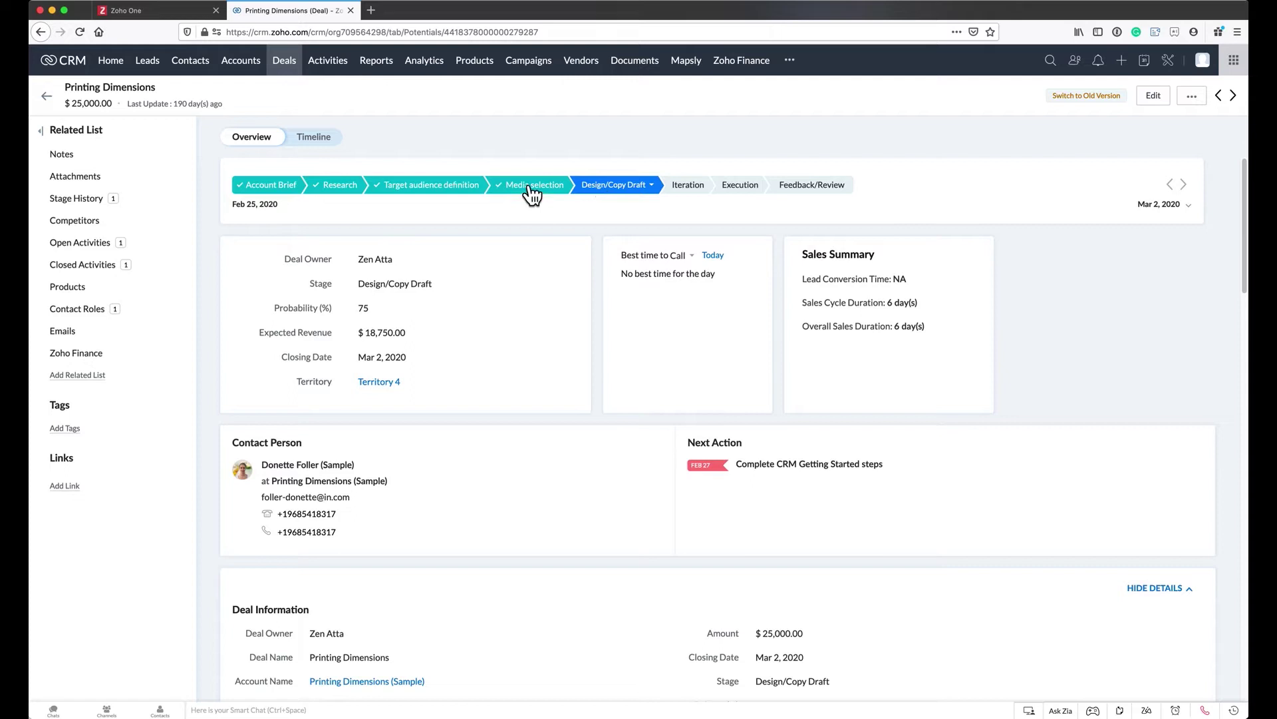
{"action": "left_click", "coordinate": [690, 186]}
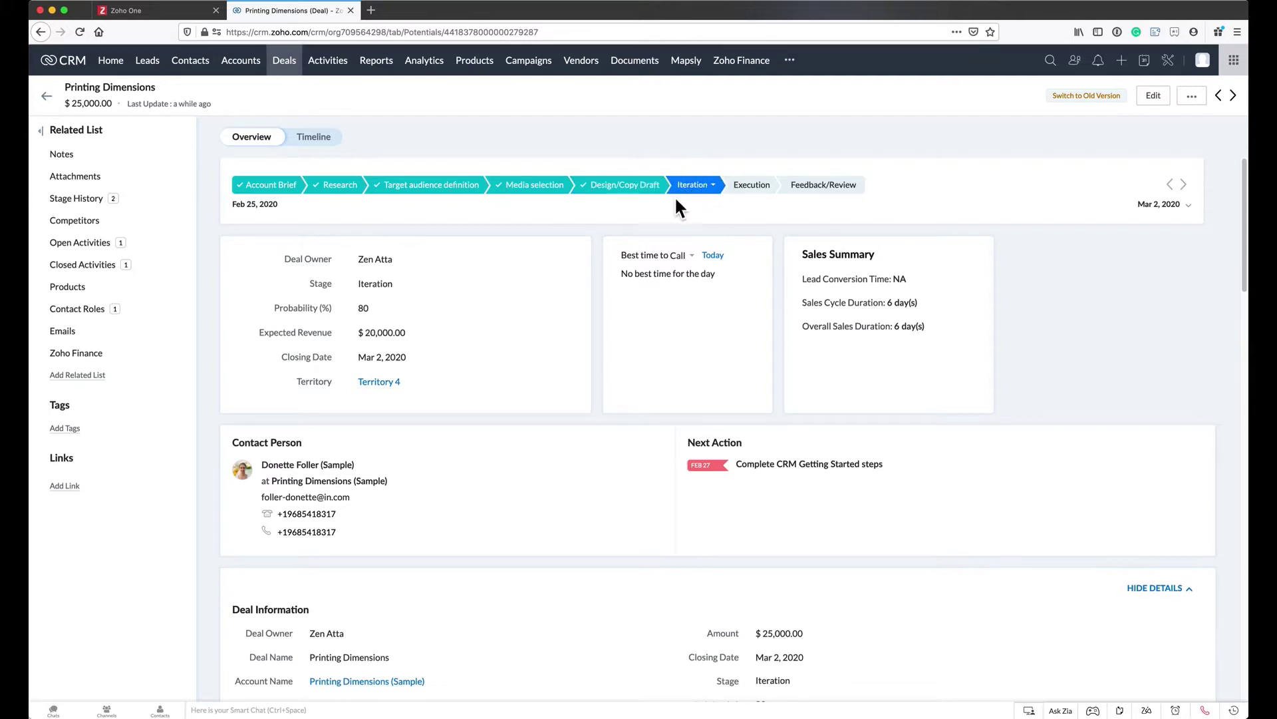
{"action": "left_click", "coordinate": [751, 188]}
{"action": "left_click", "coordinate": [620, 191]}
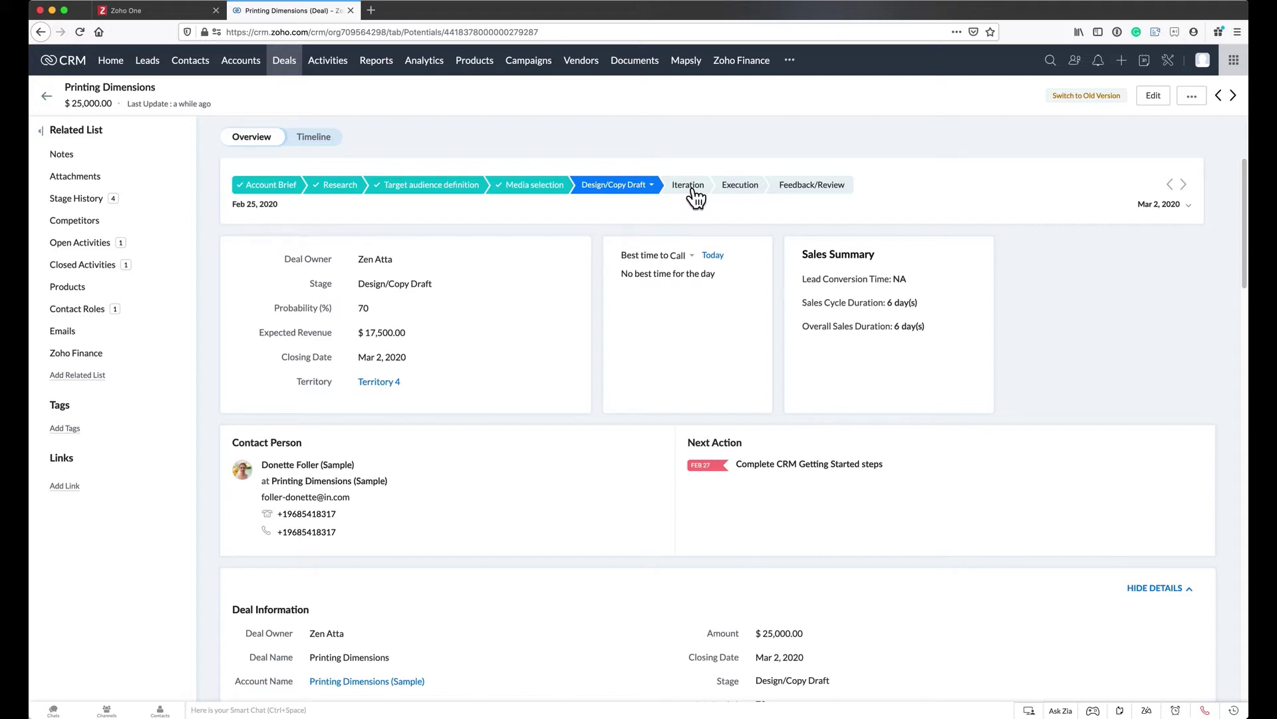
- From Setup, add a Deals approval process named 'Iteration Approval' triggered on record create and edit
{"action": "left_click", "coordinate": [1167, 60]}
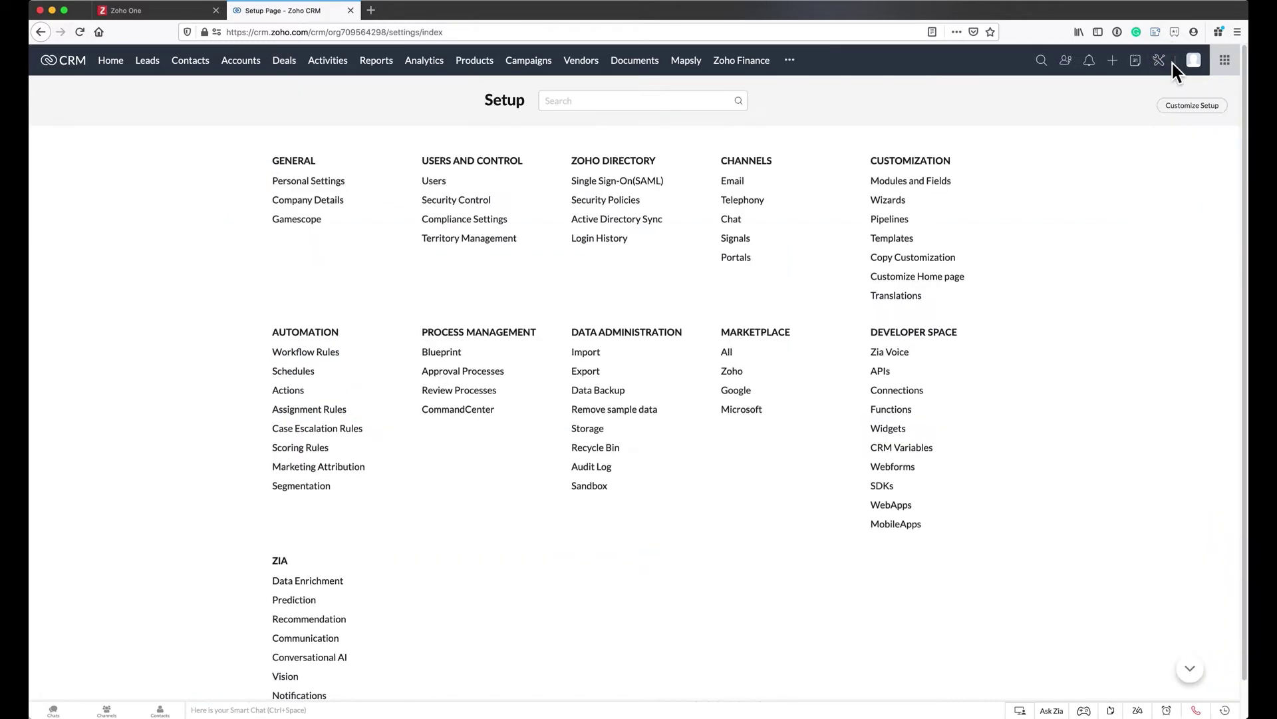
{"action": "left_click", "coordinate": [469, 371]}
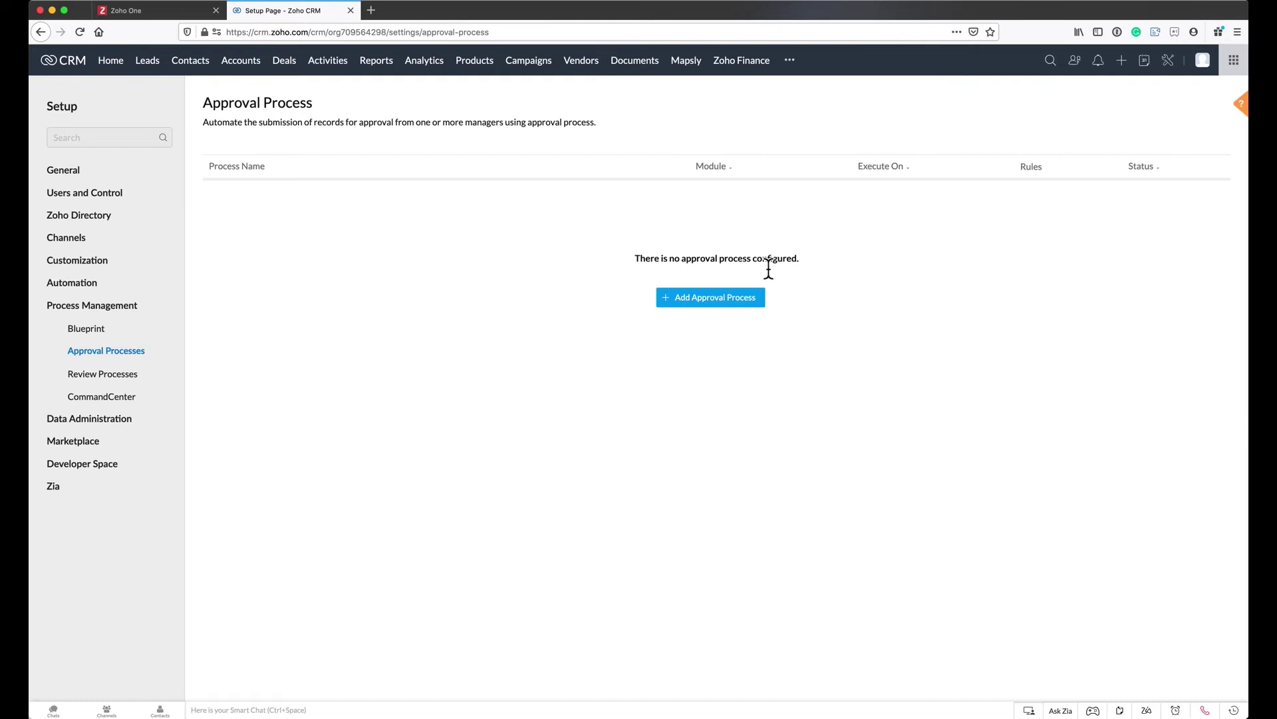
{"action": "left_click", "coordinate": [729, 306]}
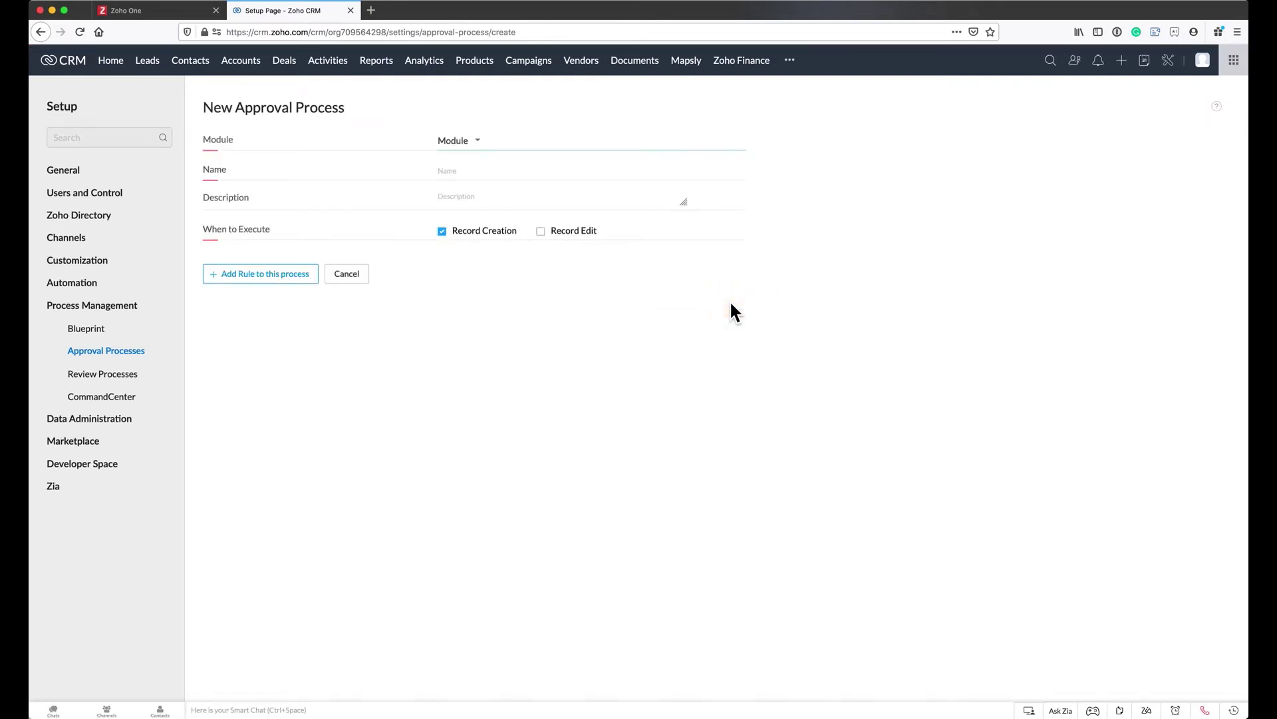
{"action": "left_click", "coordinate": [476, 149]}
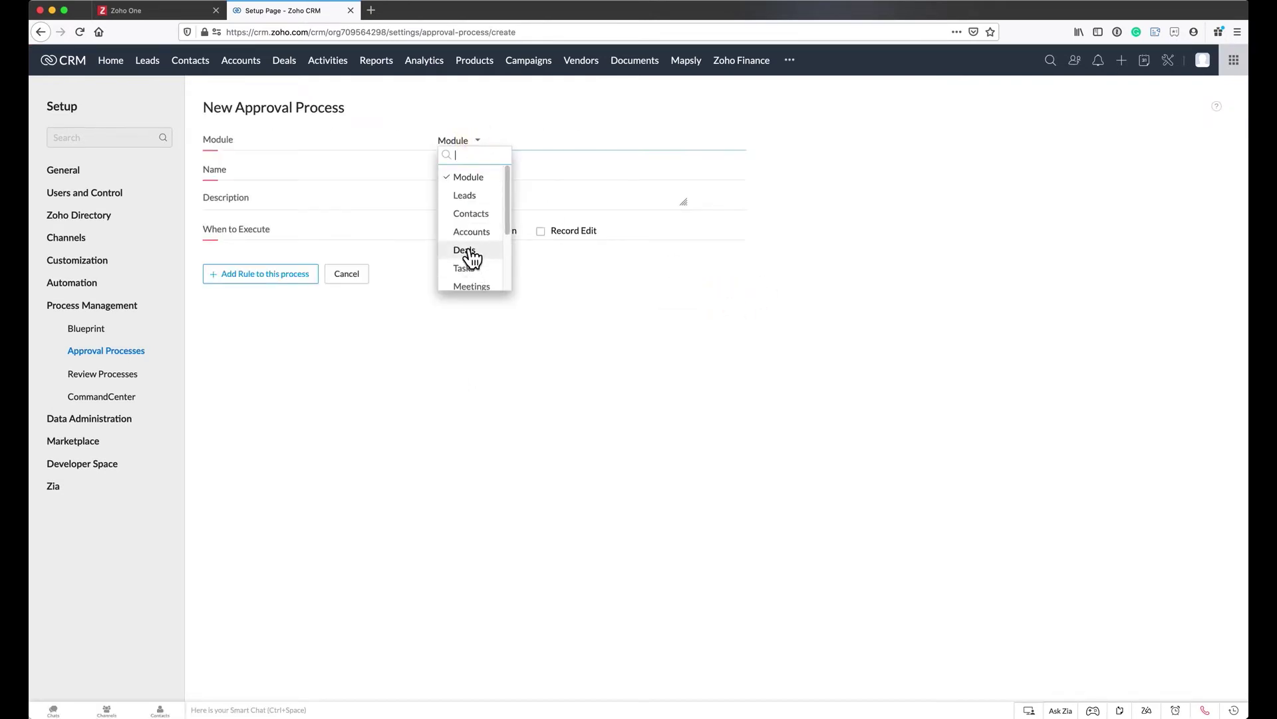
{"action": "left_click", "coordinate": [473, 252]}
{"action": "left_click", "coordinate": [463, 175]}
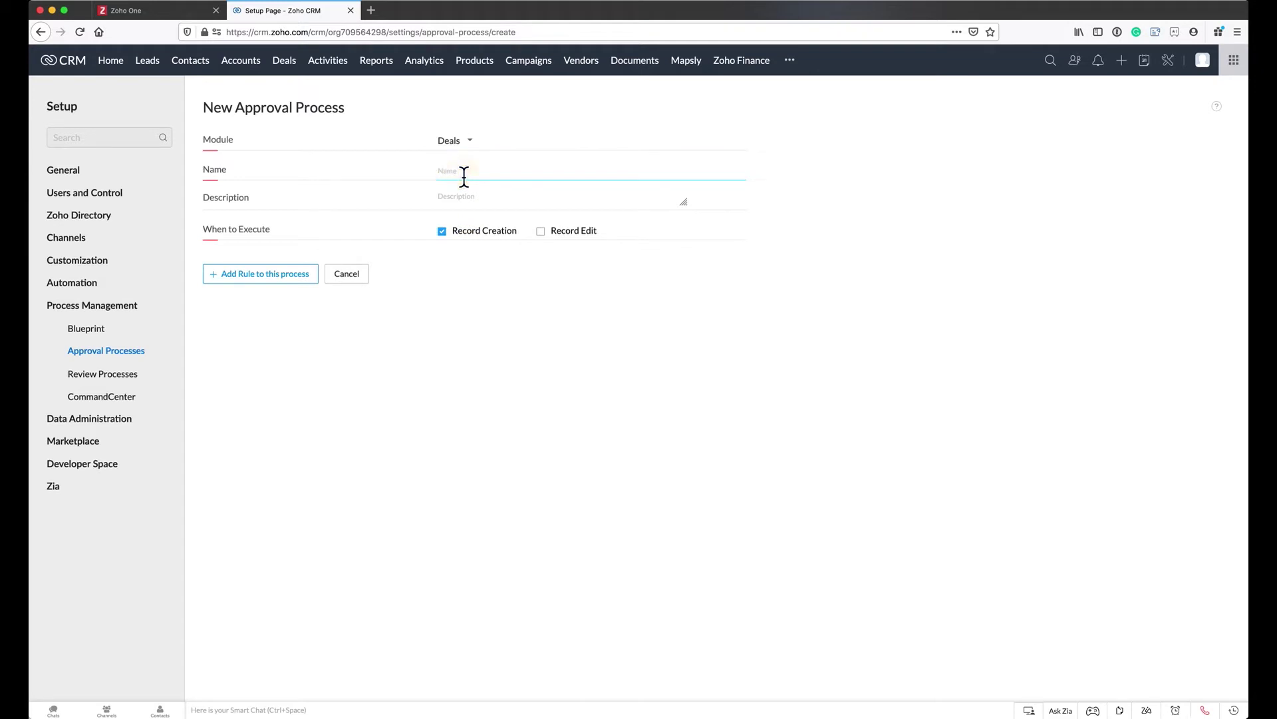
{"action": "type", "text": "Iteration Approval"}
{"action": "left_click", "coordinate": [540, 231]}
- Add a rule with the criterion Stage is Design/Copy Draft
{"action": "left_click", "coordinate": [271, 275]}
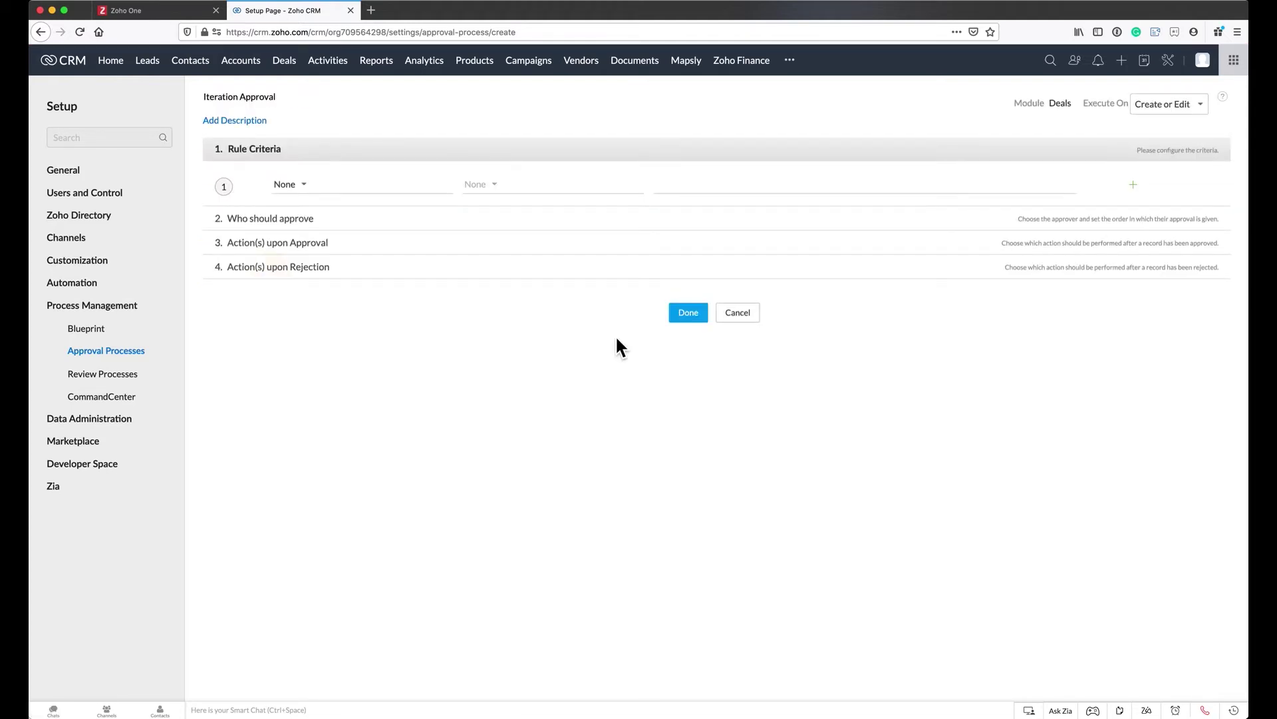
{"action": "left_click", "coordinate": [293, 185]}
{"action": "type", "text": "s"}
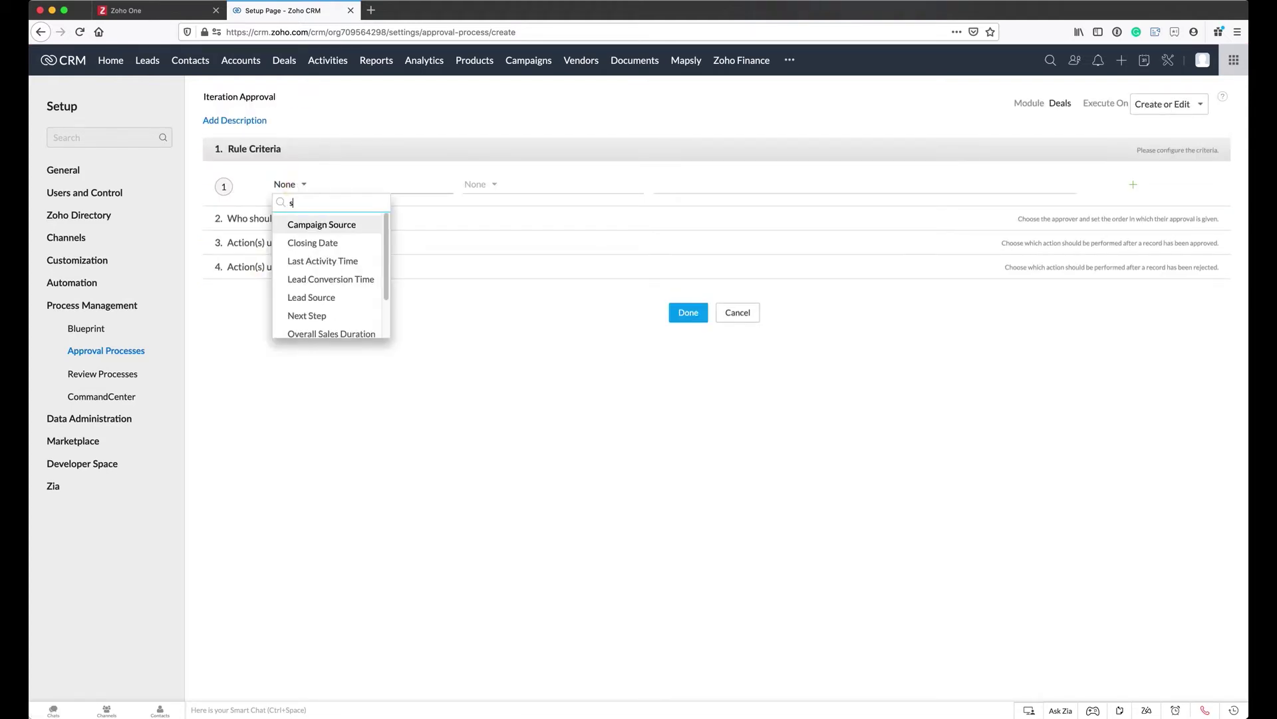
{"action": "type", "text": "tag"}
{"action": "left_click", "coordinate": [299, 225]}
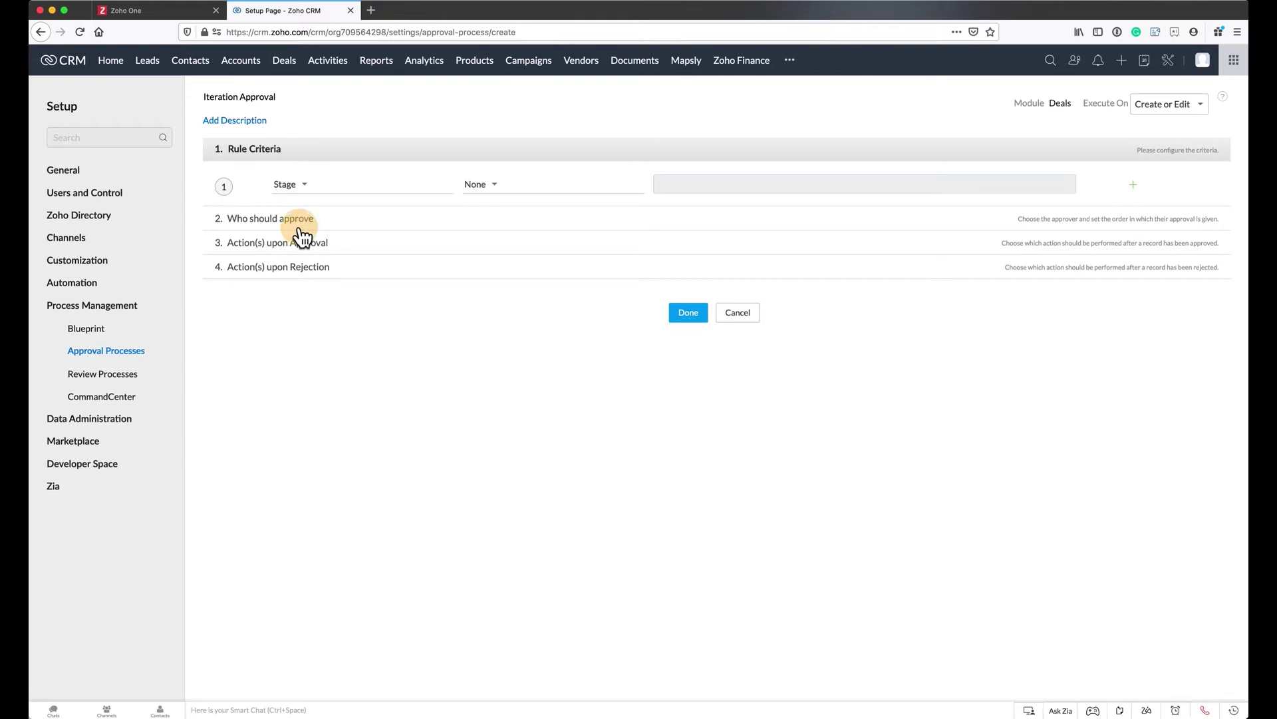
{"action": "left_click", "coordinate": [511, 185]}
{"action": "left_click", "coordinate": [495, 226]}
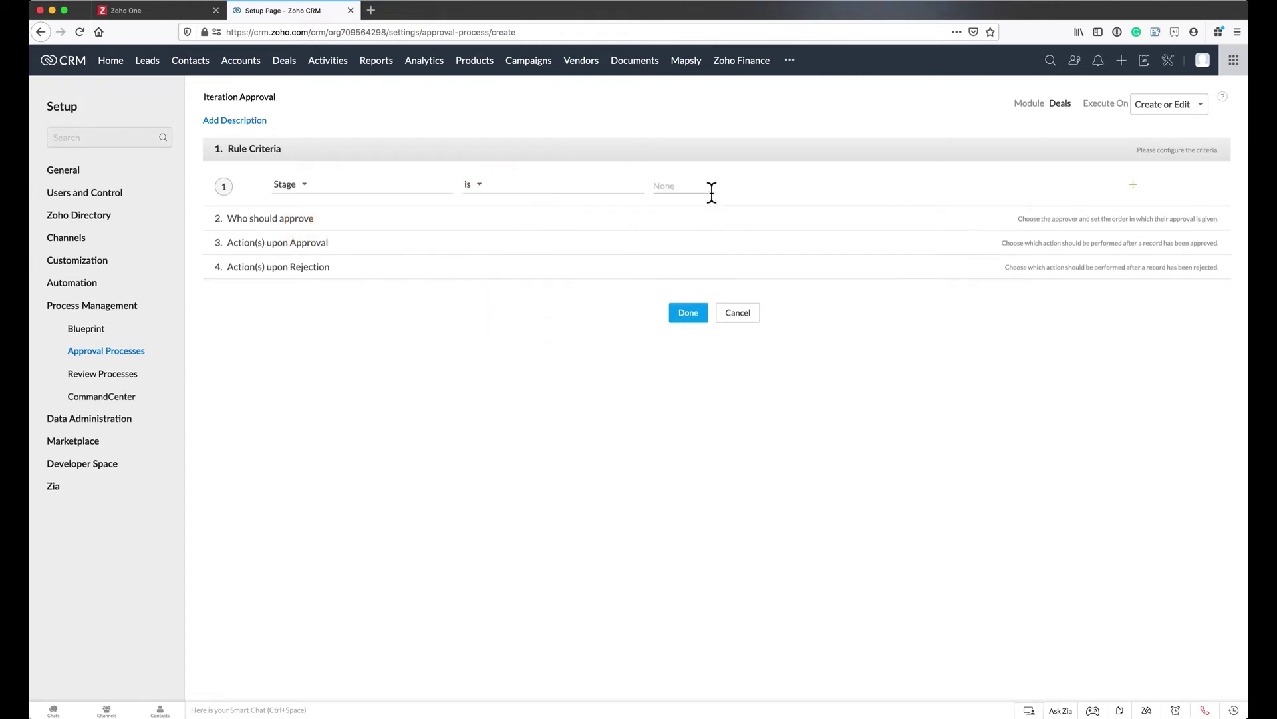
{"action": "left_click", "coordinate": [678, 188]}
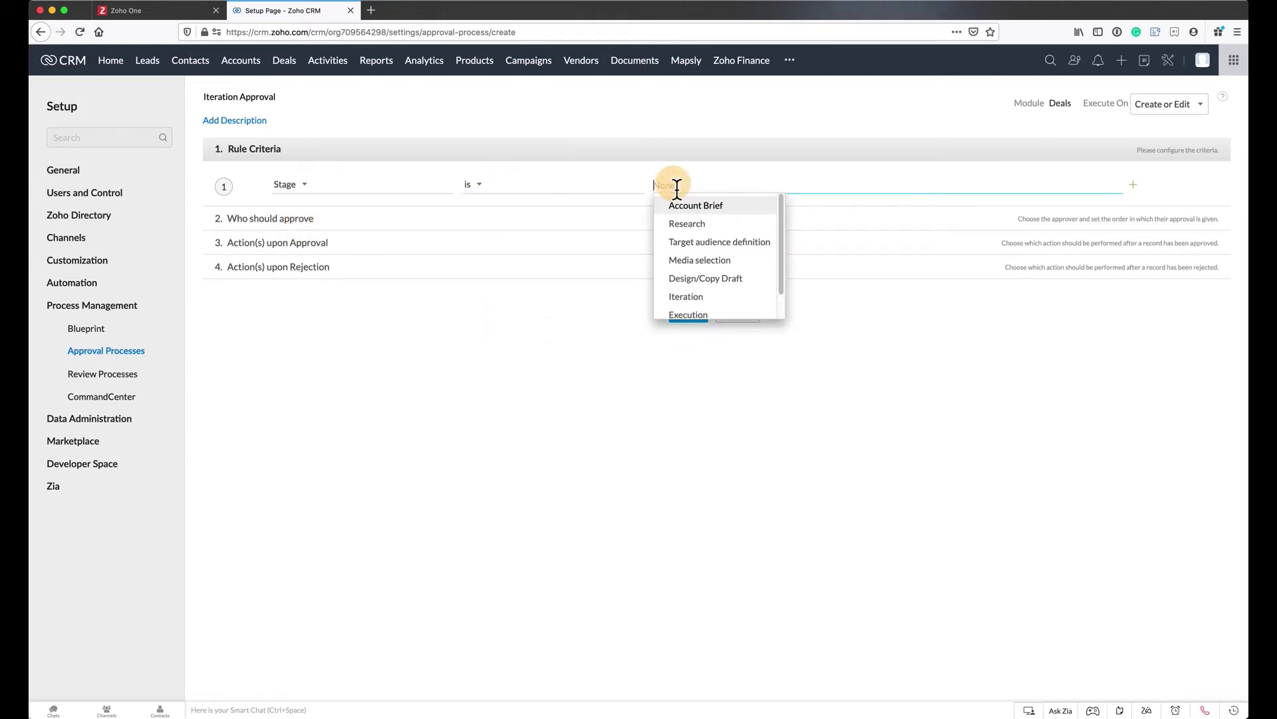
{"action": "left_click", "coordinate": [729, 283]}
{"action": "left_click", "coordinate": [432, 371]}
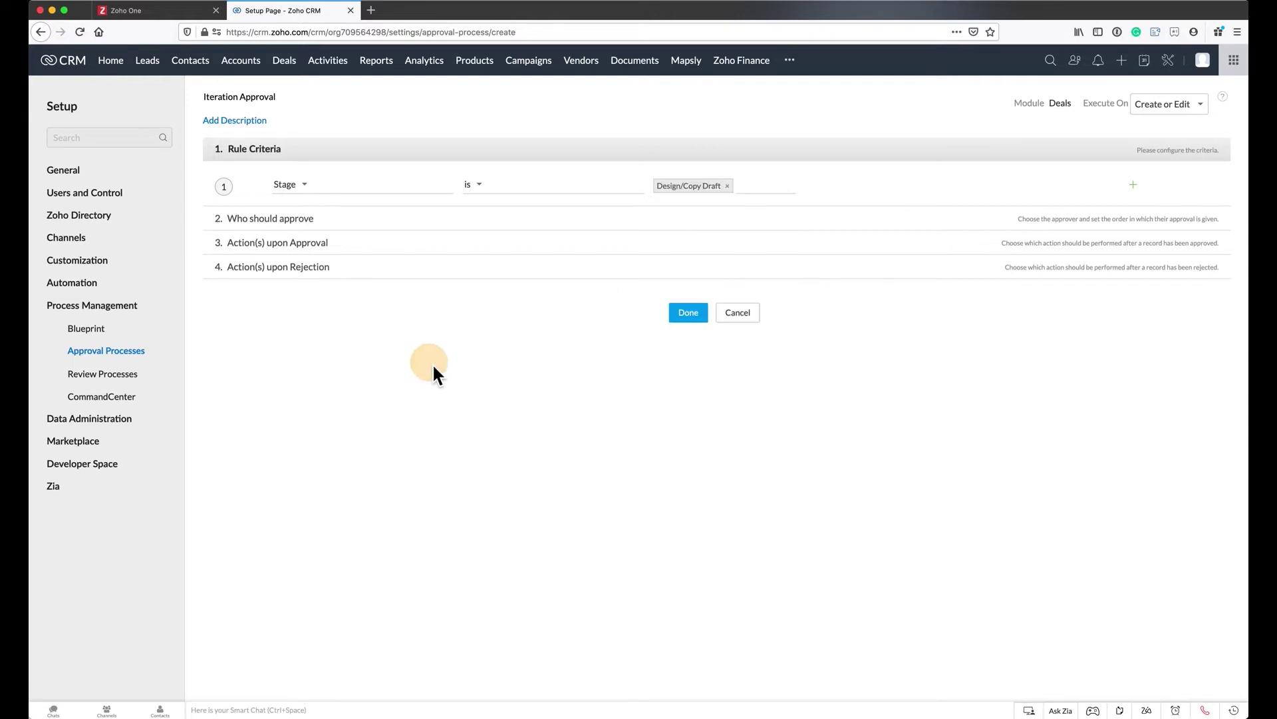
- Set the approver type to Users and select the single CRM user as approver
{"action": "left_click", "coordinate": [317, 218]}
{"action": "left_click", "coordinate": [263, 239]}
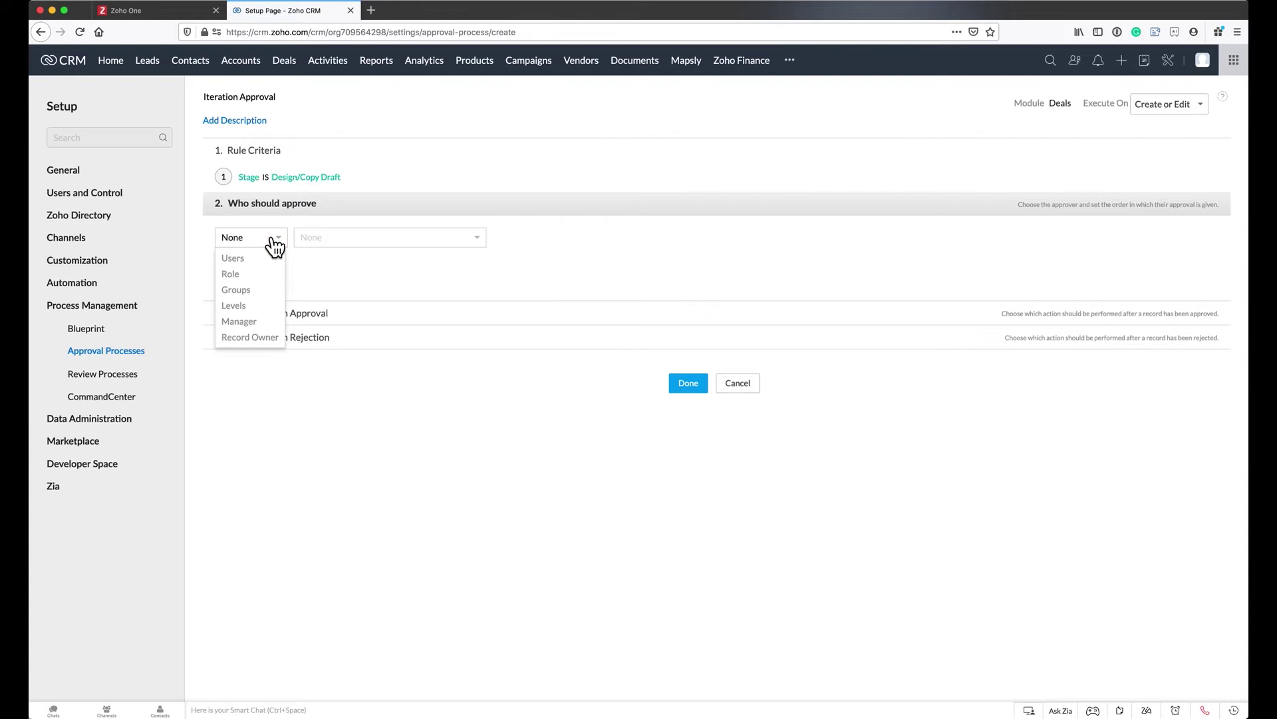
{"action": "left_click", "coordinate": [237, 260]}
{"action": "left_click", "coordinate": [323, 245]}
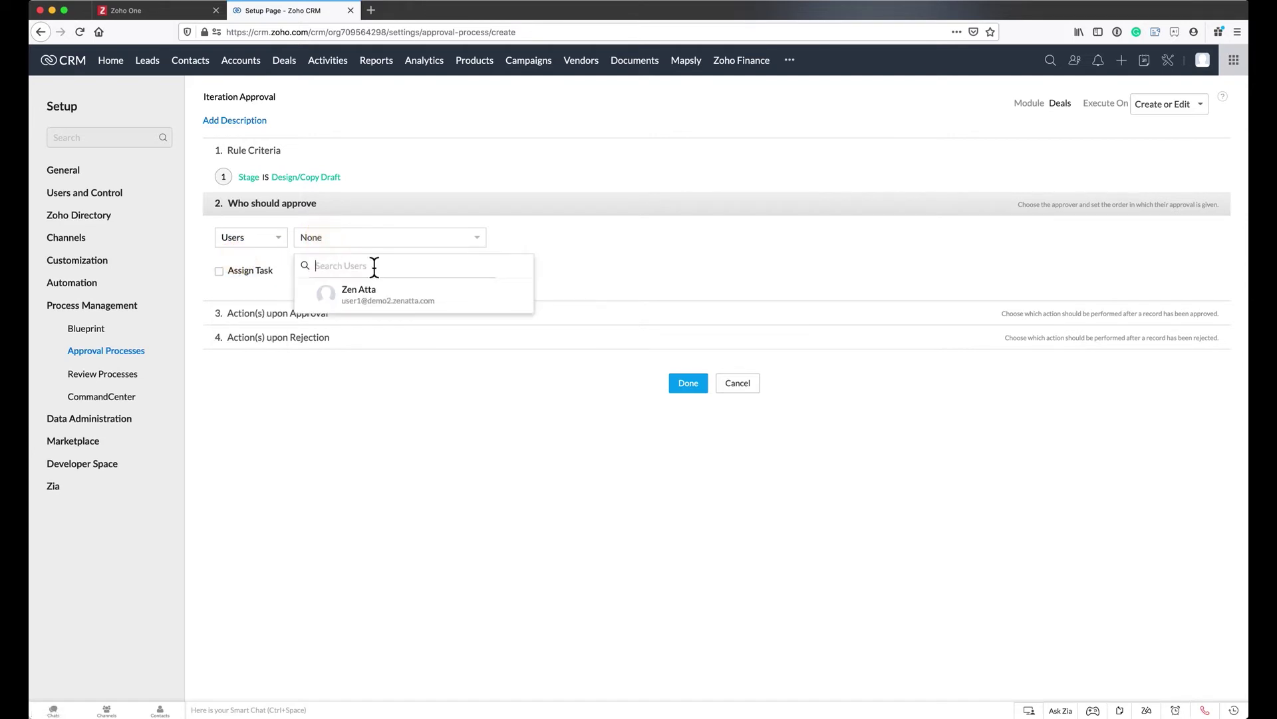
{"action": "left_click", "coordinate": [365, 293]}
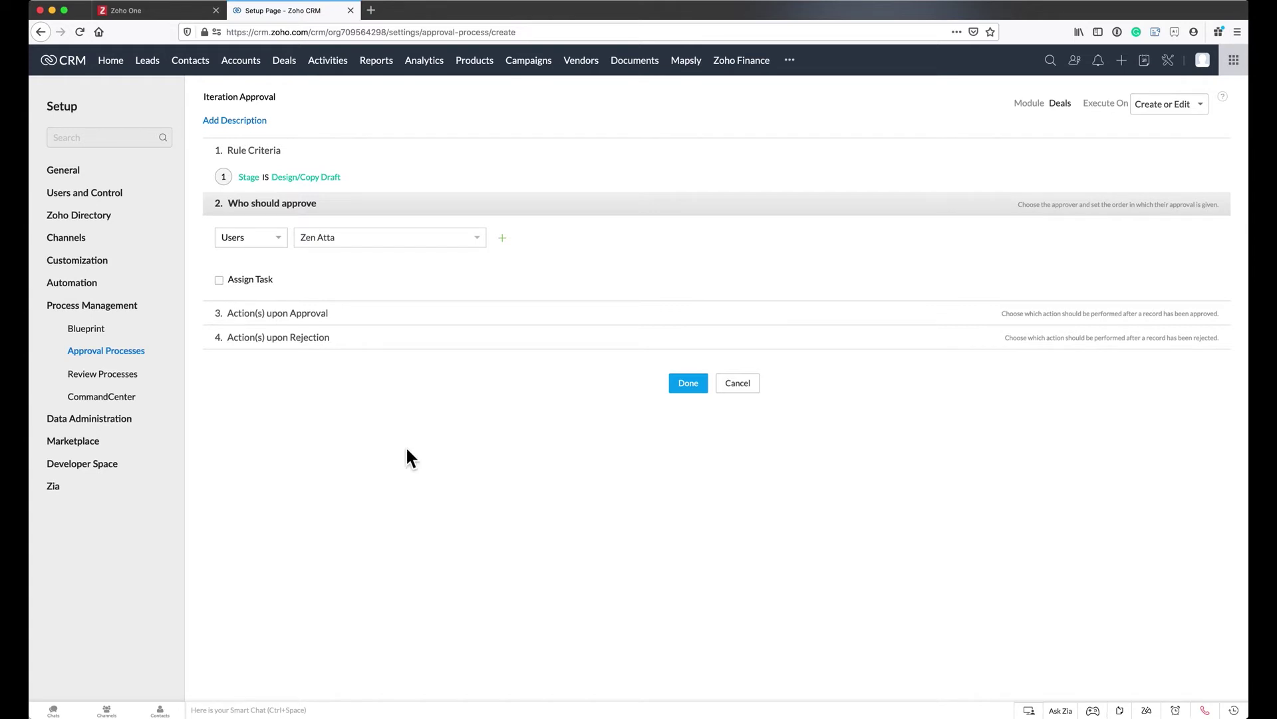
- Add an on-approval field update that sets the deal Stage to Iteration
{"action": "left_click", "coordinate": [345, 312]}
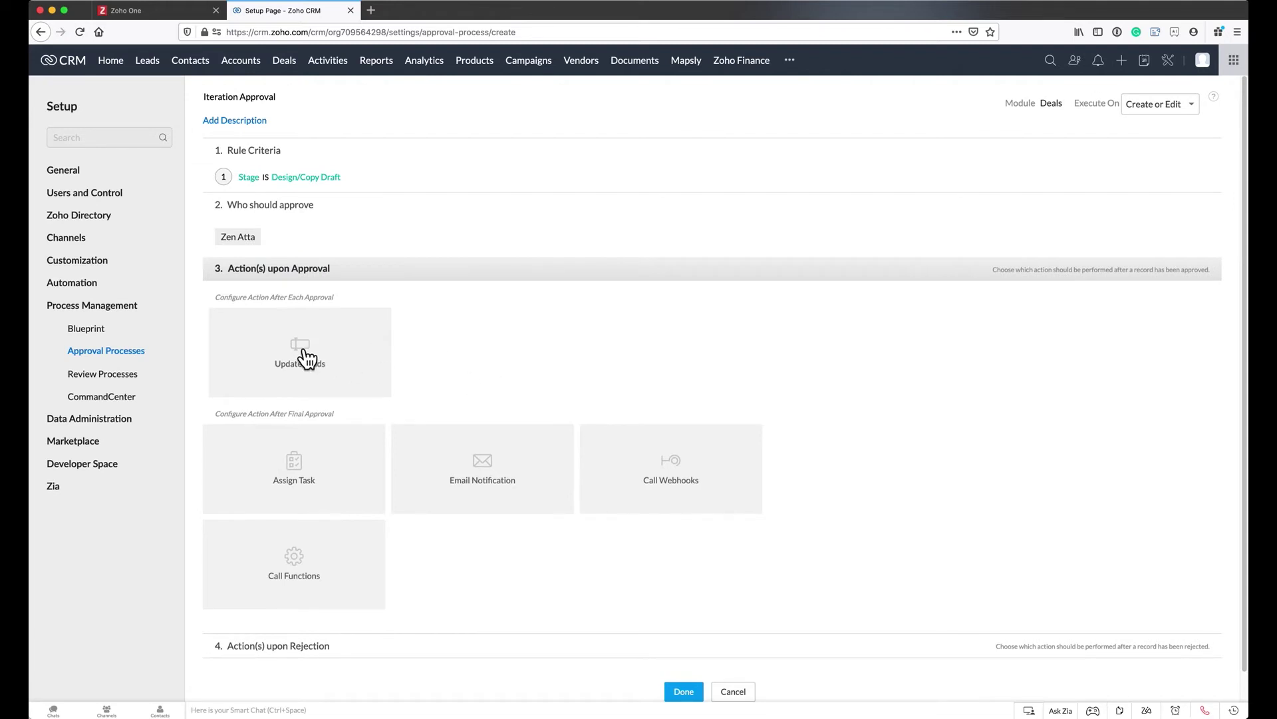
{"action": "left_click", "coordinate": [307, 358]}
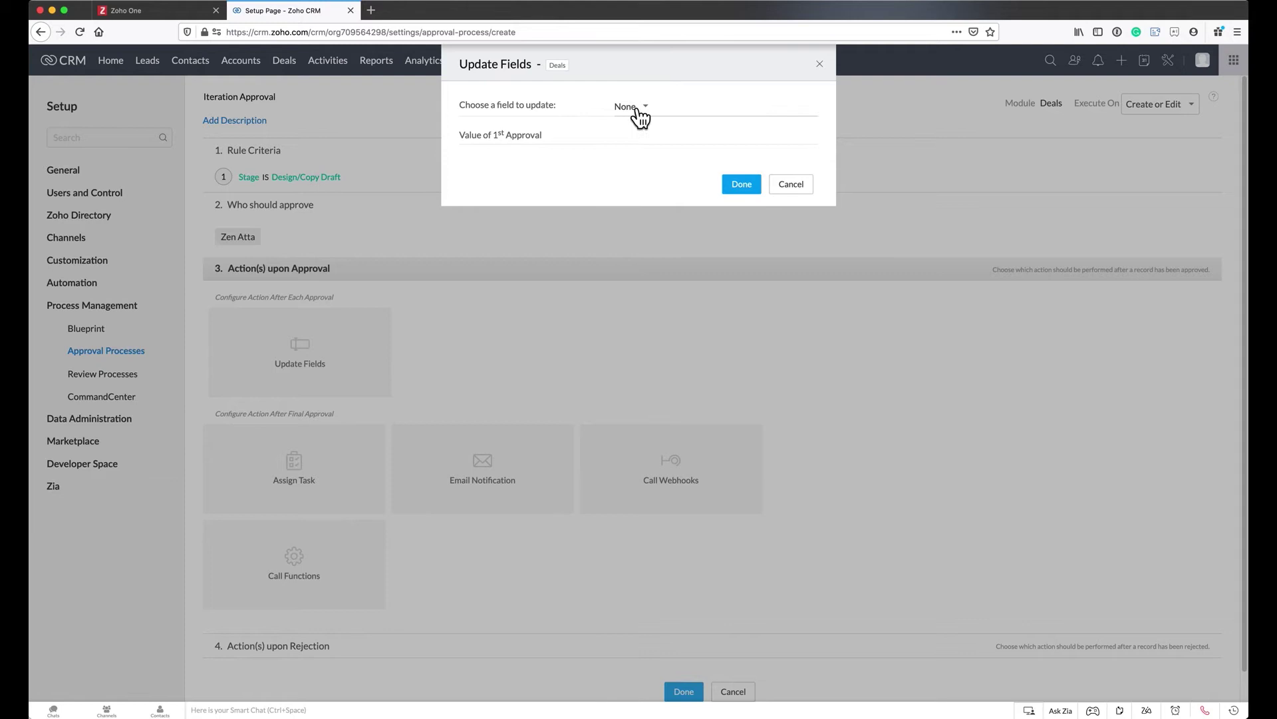
{"action": "left_click", "coordinate": [635, 107]}
{"action": "scroll", "coordinate": [657, 177], "scroll_direction": "down", "scroll_amount": 1}
{"action": "scroll", "coordinate": [659, 178], "scroll_direction": "down", "scroll_amount": 1}
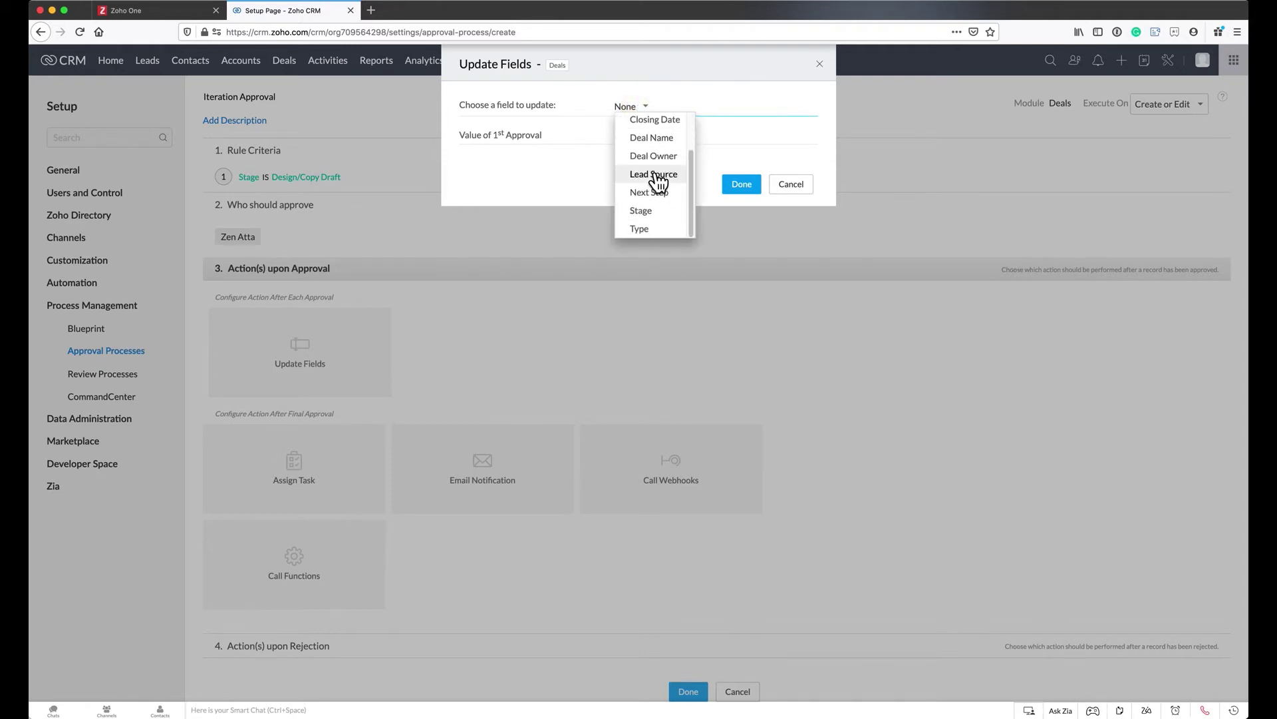
{"action": "left_click", "coordinate": [650, 210]}
{"action": "left_click", "coordinate": [637, 140]}
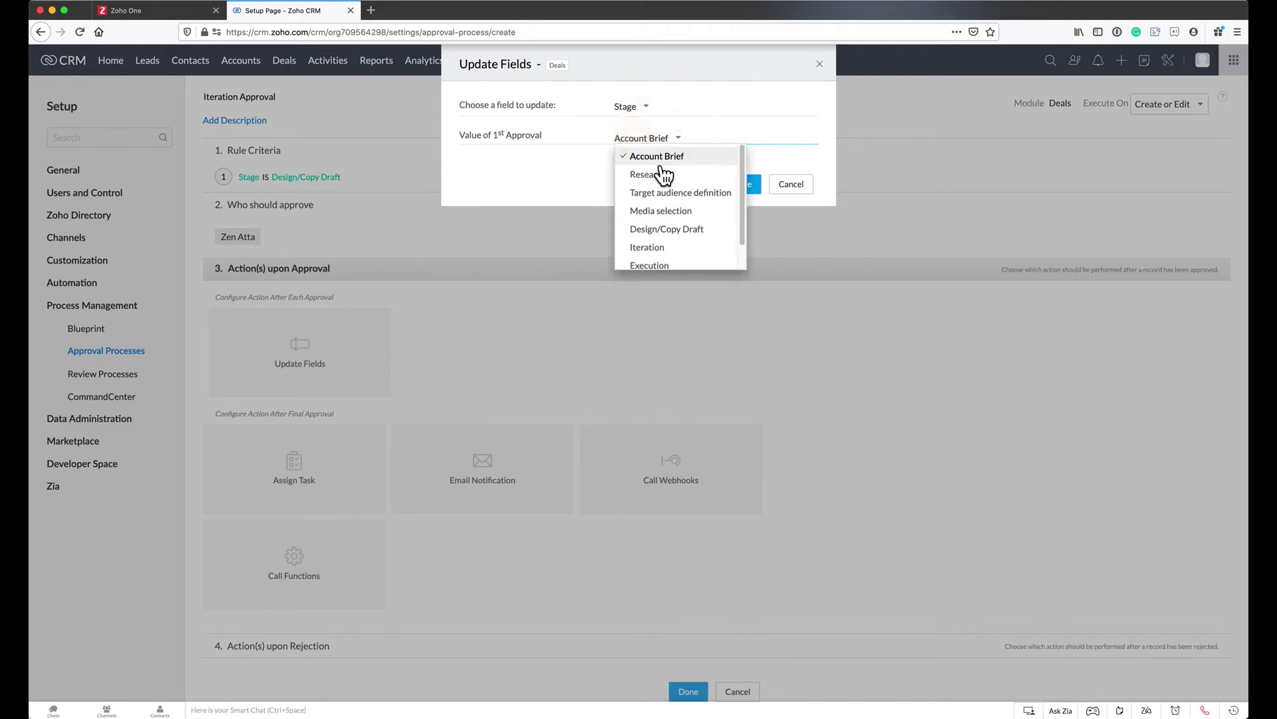
{"action": "left_click", "coordinate": [650, 253]}
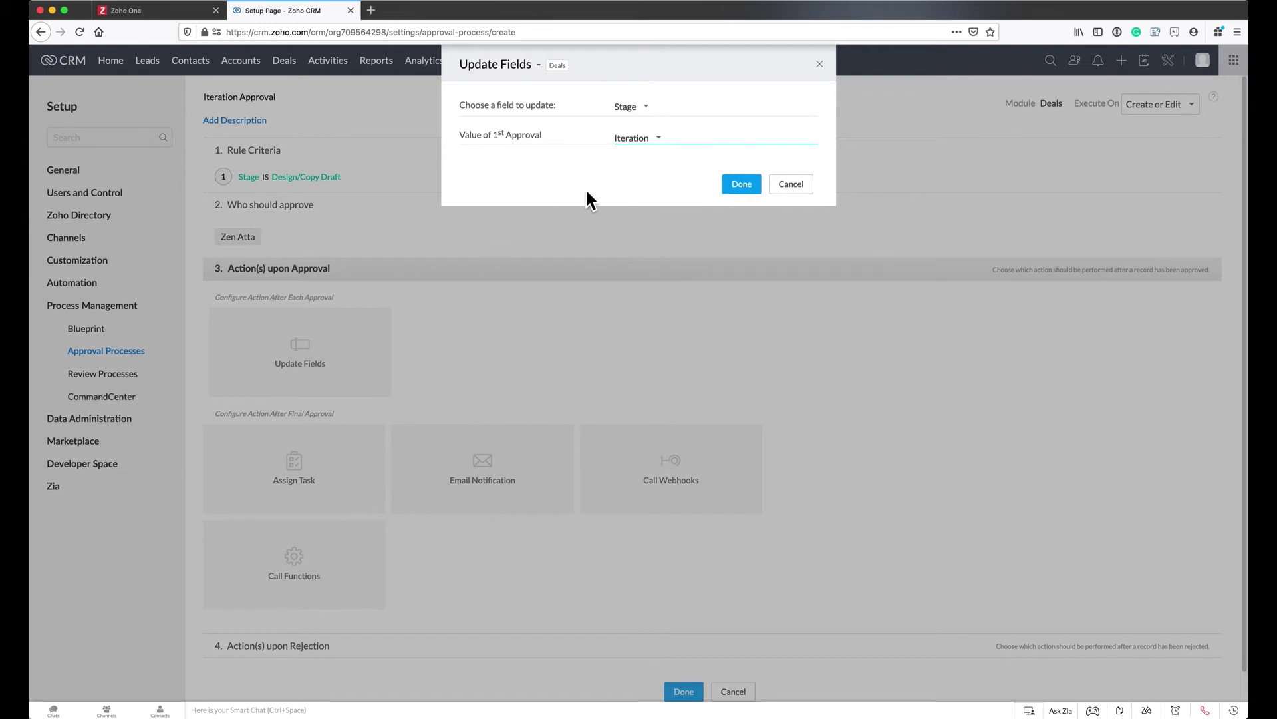
{"action": "left_click", "coordinate": [738, 185]}
- Review the rejection email alert unchanged, finish the actions, and save the process
{"action": "scroll", "coordinate": [591, 357], "scroll_direction": "down", "scroll_amount": 1}
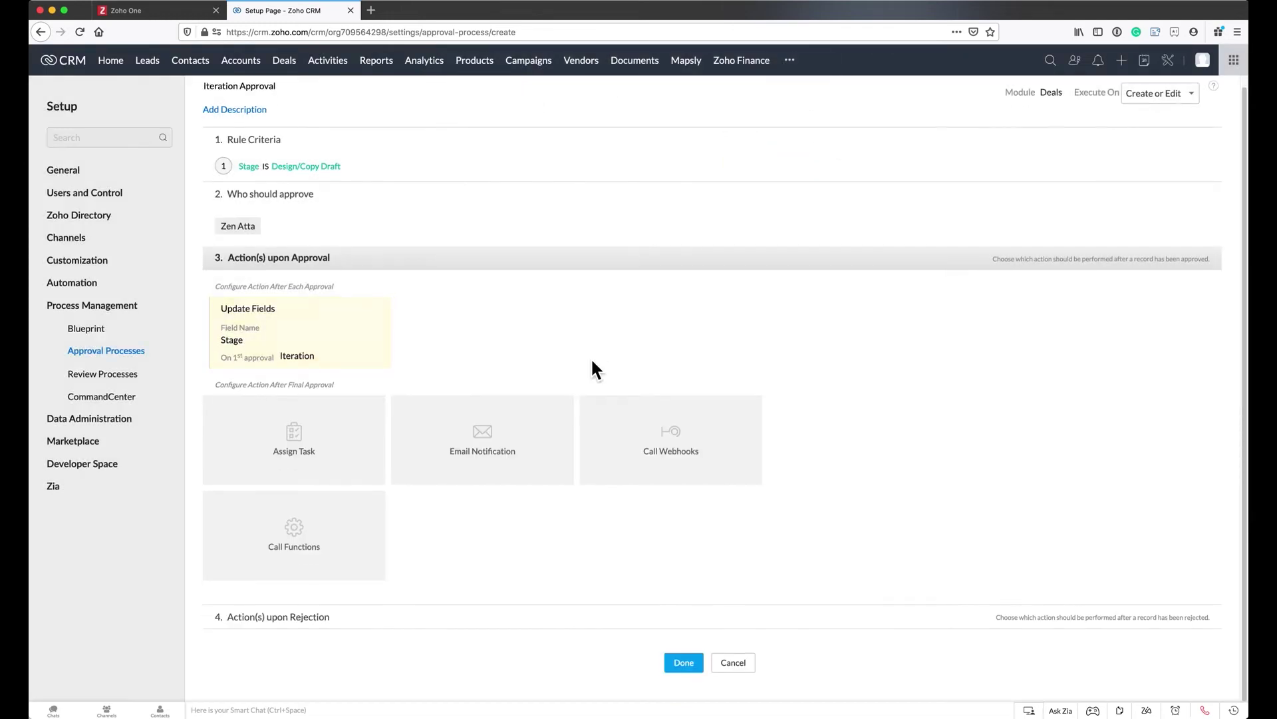
{"action": "left_click", "coordinate": [548, 625]}
{"action": "scroll", "coordinate": [541, 566], "scroll_direction": "down", "scroll_amount": 5}
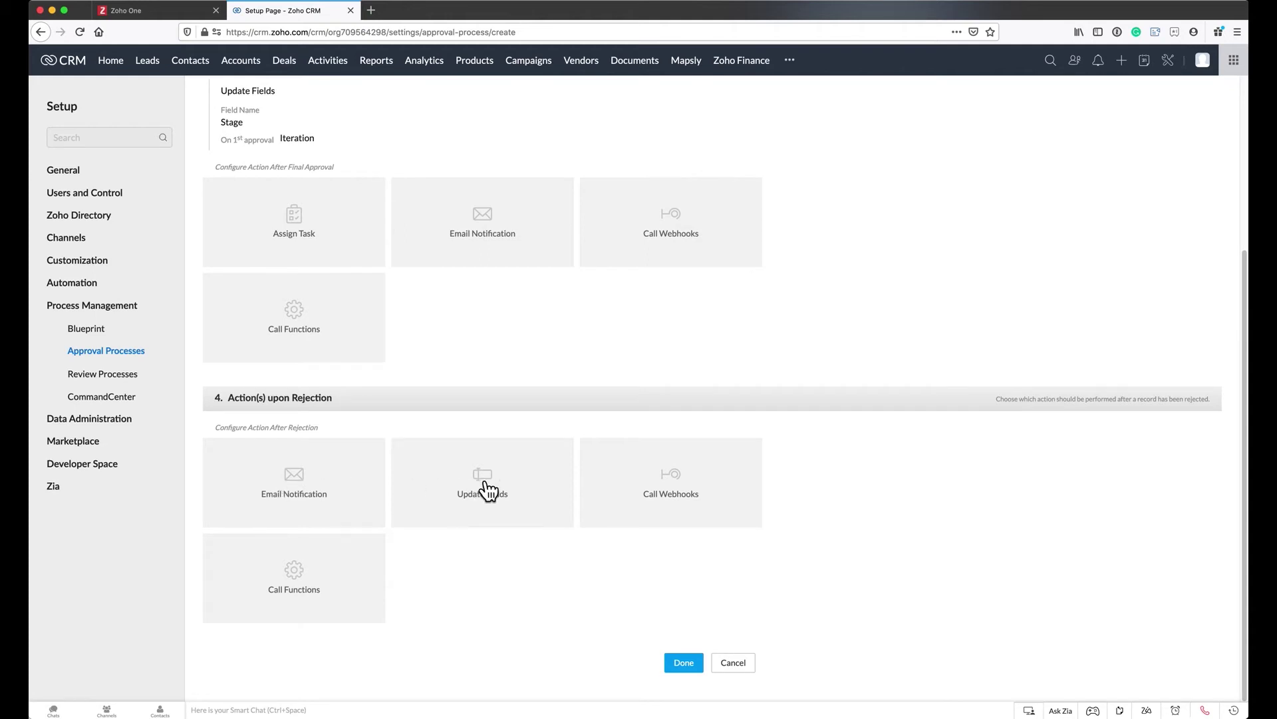
{"action": "left_click", "coordinate": [294, 483]}
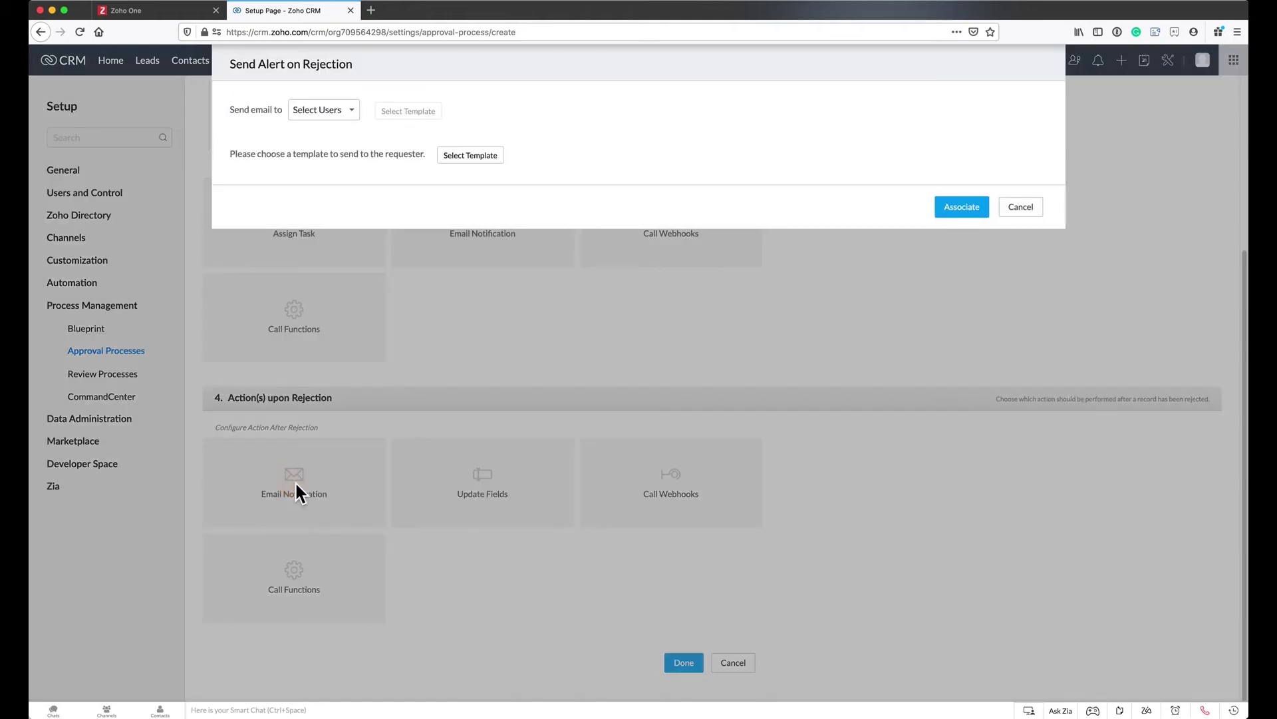
{"action": "left_click", "coordinate": [1020, 207]}
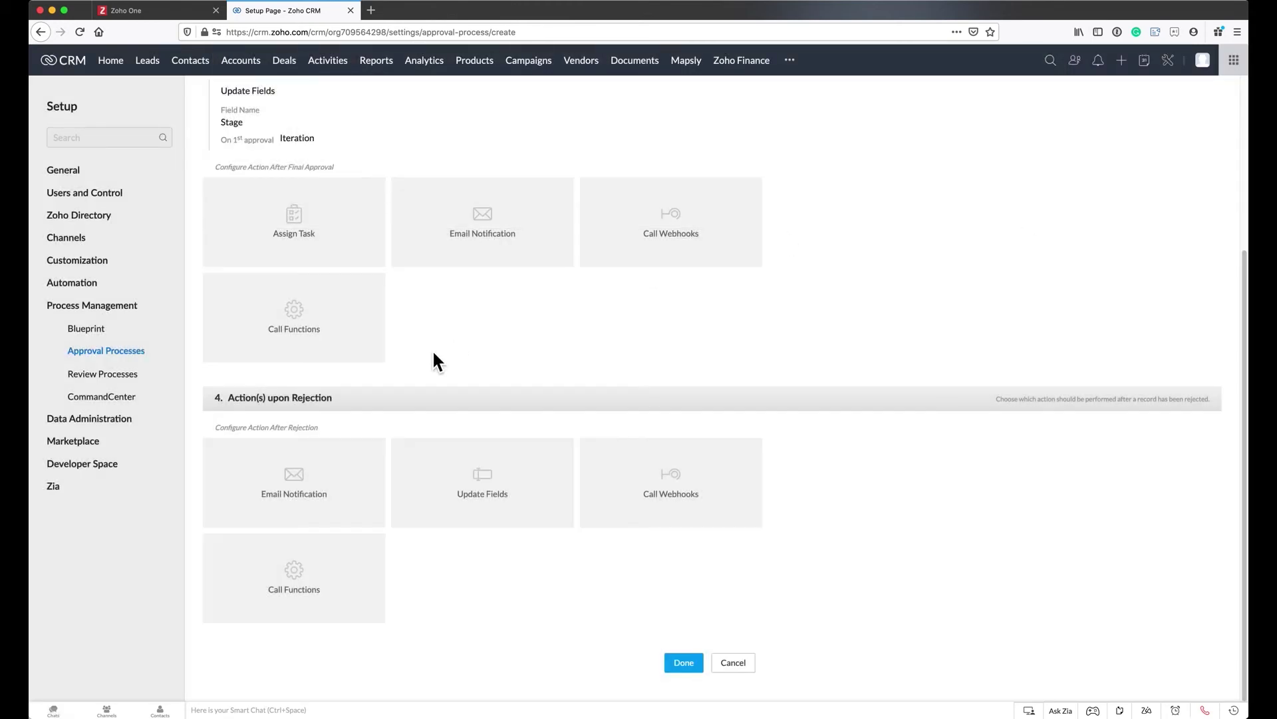
{"action": "left_click", "coordinate": [684, 662]}
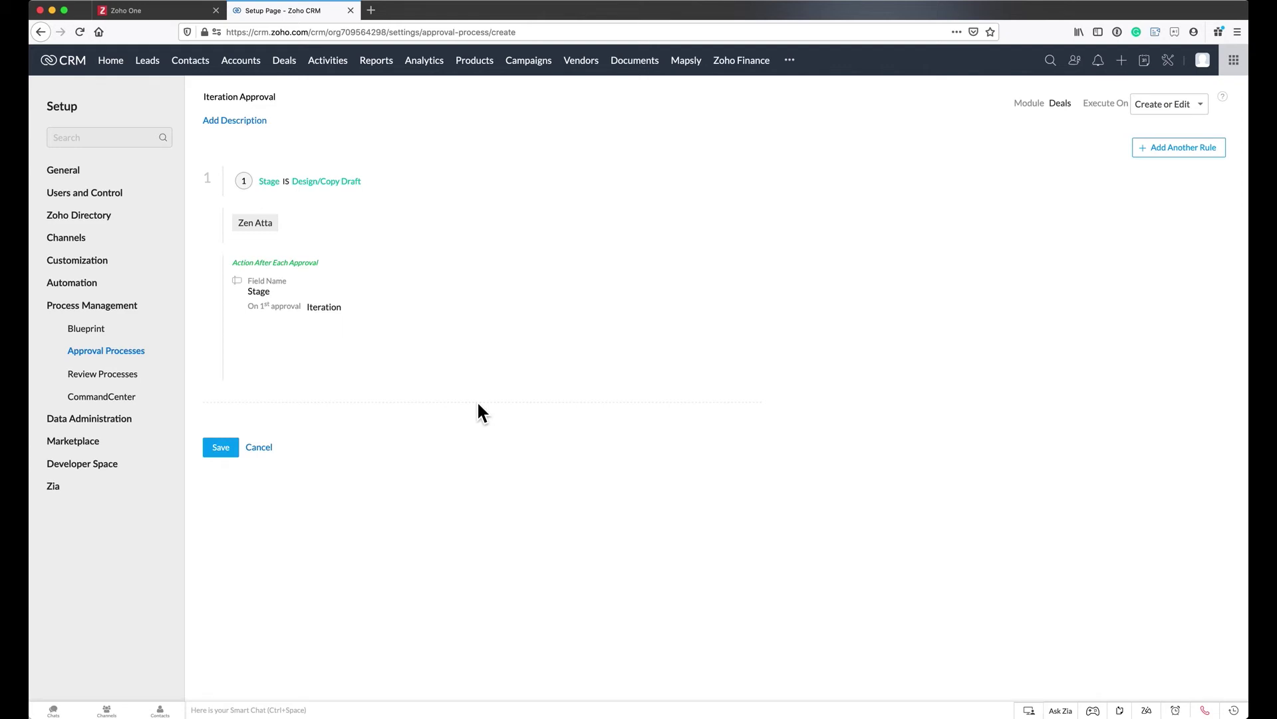
{"action": "left_click", "coordinate": [221, 448]}
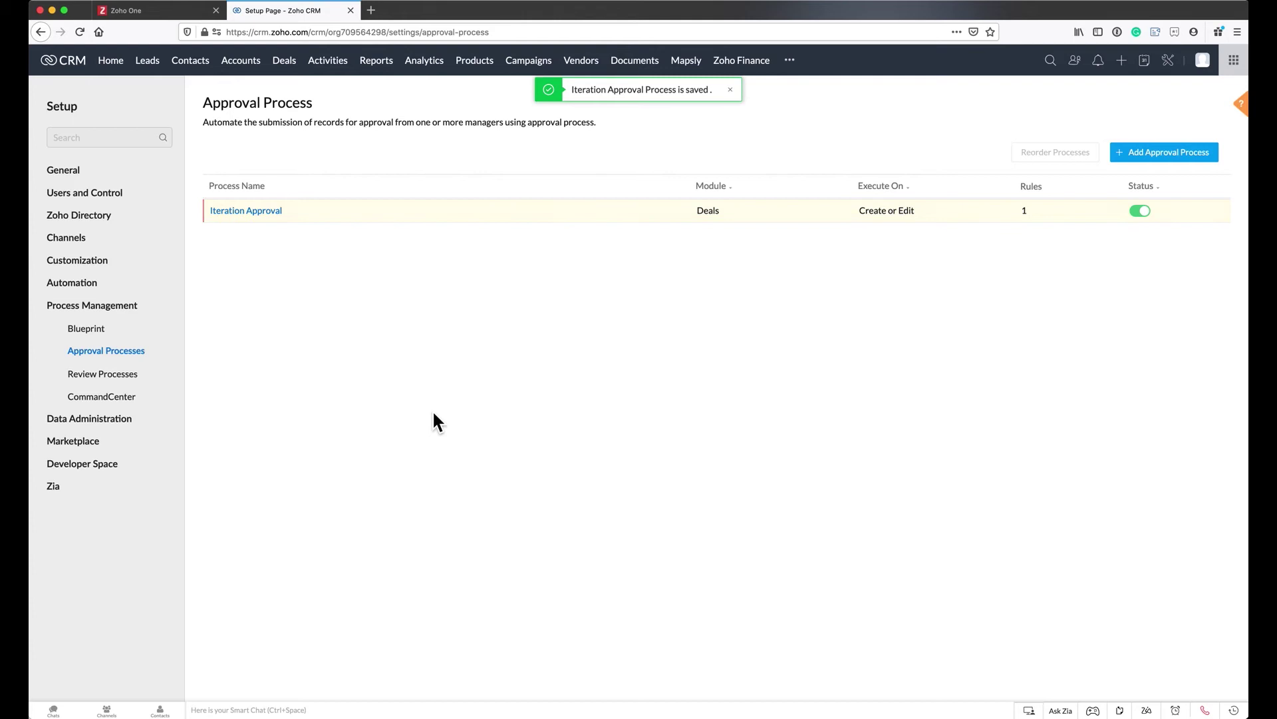
- Open Printing Dimensions and move it from Media selection to Design/Copy Draft, triggering the approval lock
{"action": "left_click", "coordinate": [285, 61]}
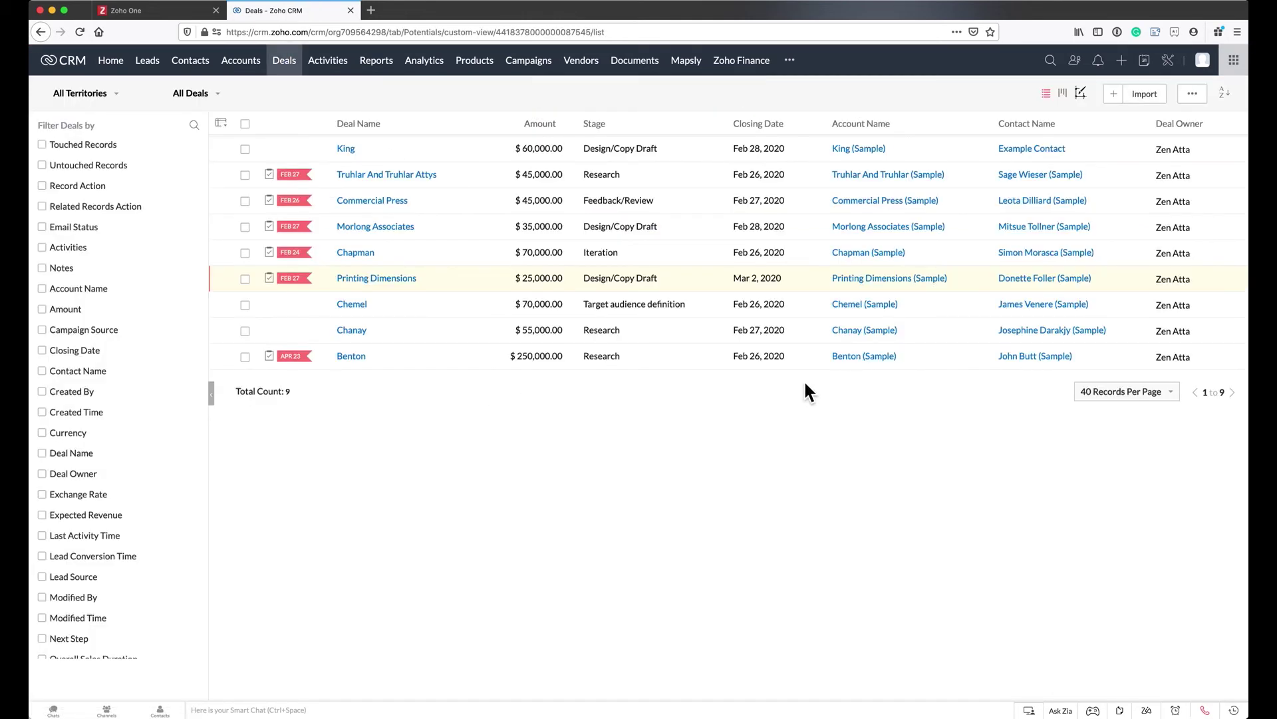
{"action": "left_click", "coordinate": [378, 280]}
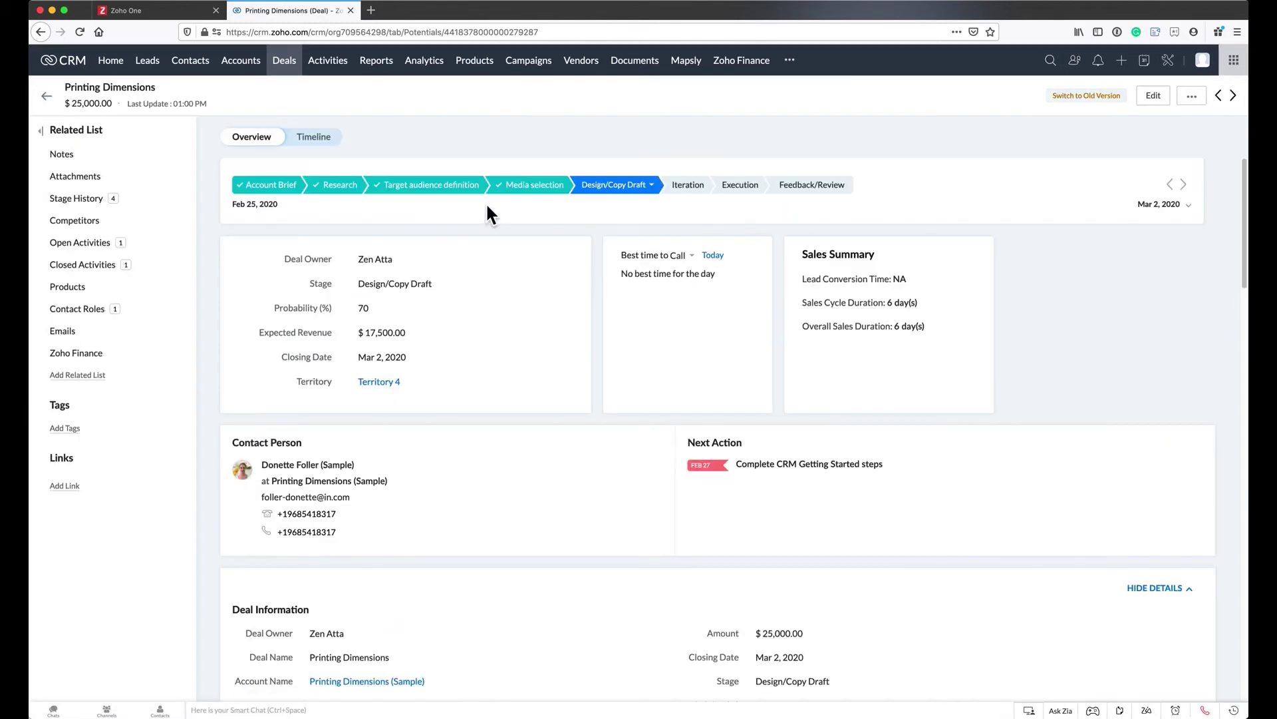
{"action": "left_click", "coordinate": [503, 187]}
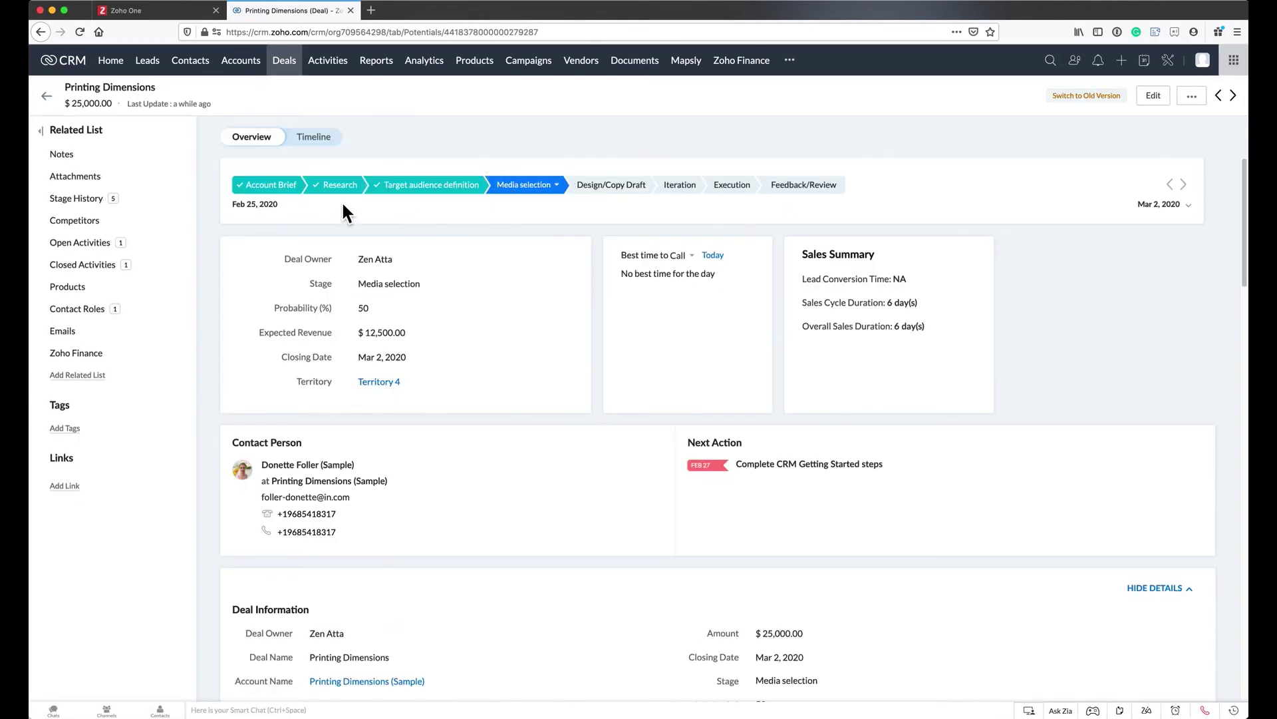
{"action": "left_click", "coordinate": [622, 188]}
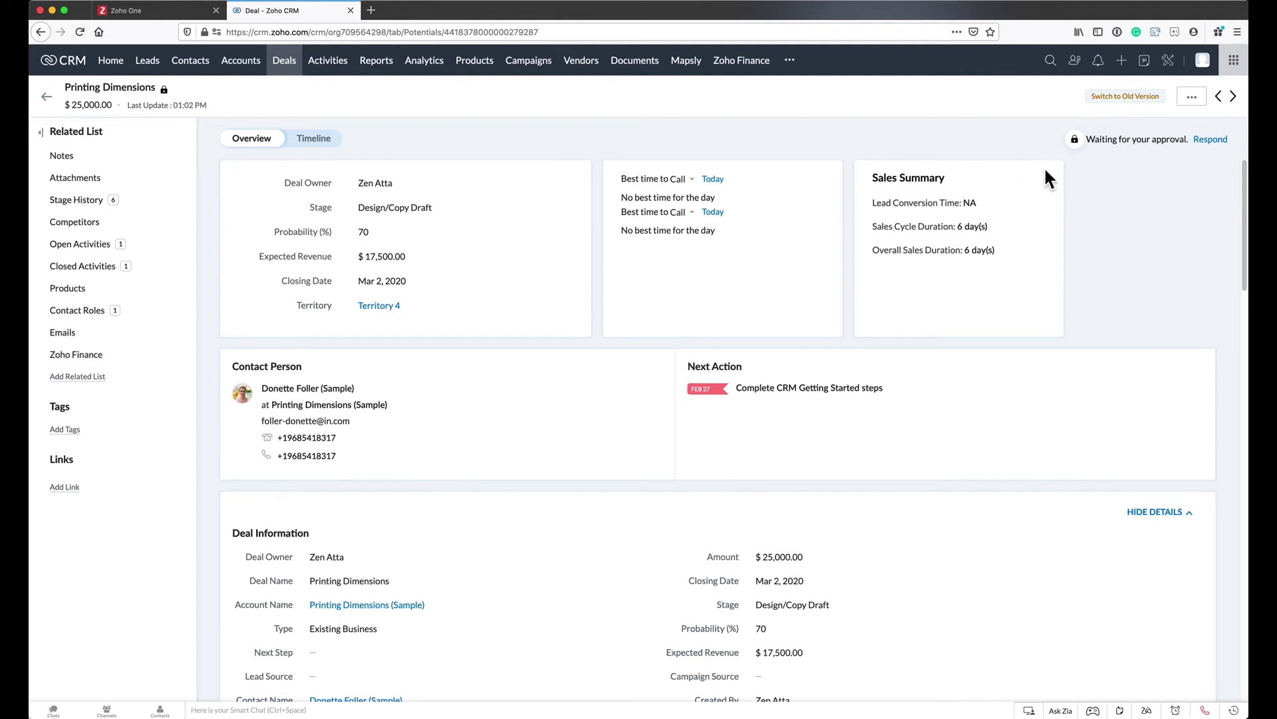
- Reload the home page and show the pending approval requests under My Jobs
{"action": "left_click", "coordinate": [112, 61]}
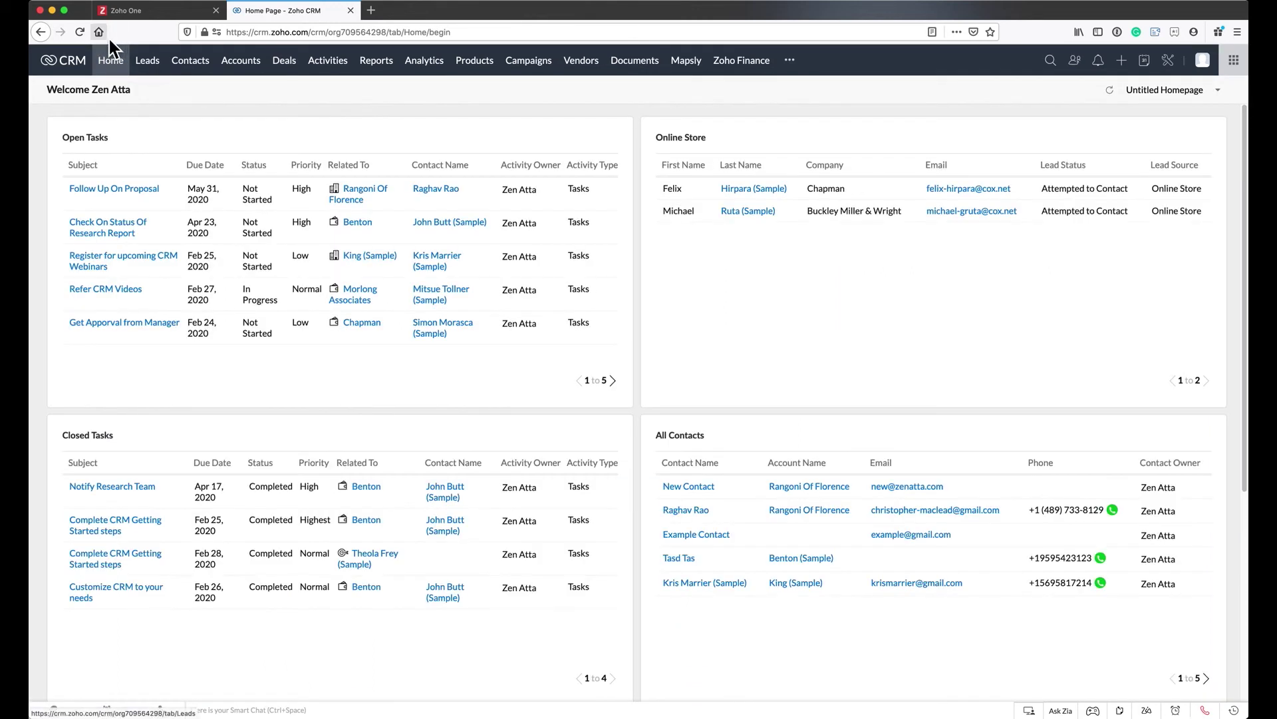
{"action": "left_click", "coordinate": [82, 36]}
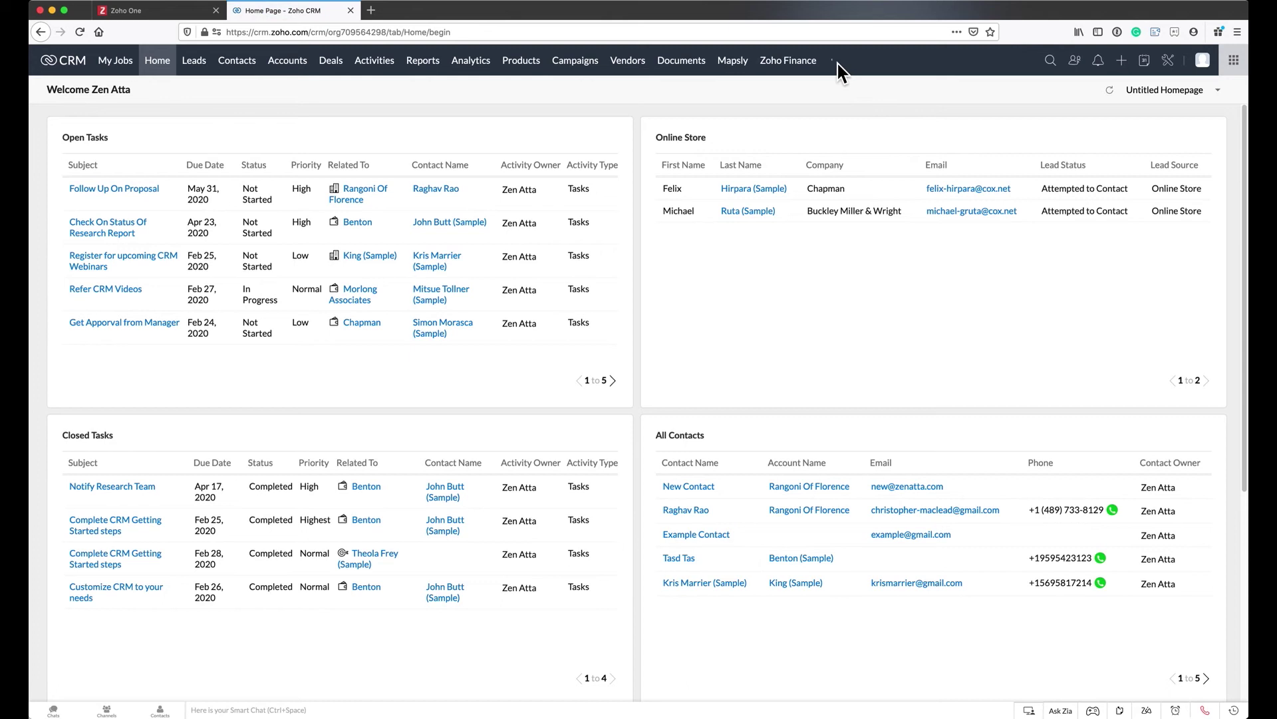
{"action": "left_click", "coordinate": [115, 61]}
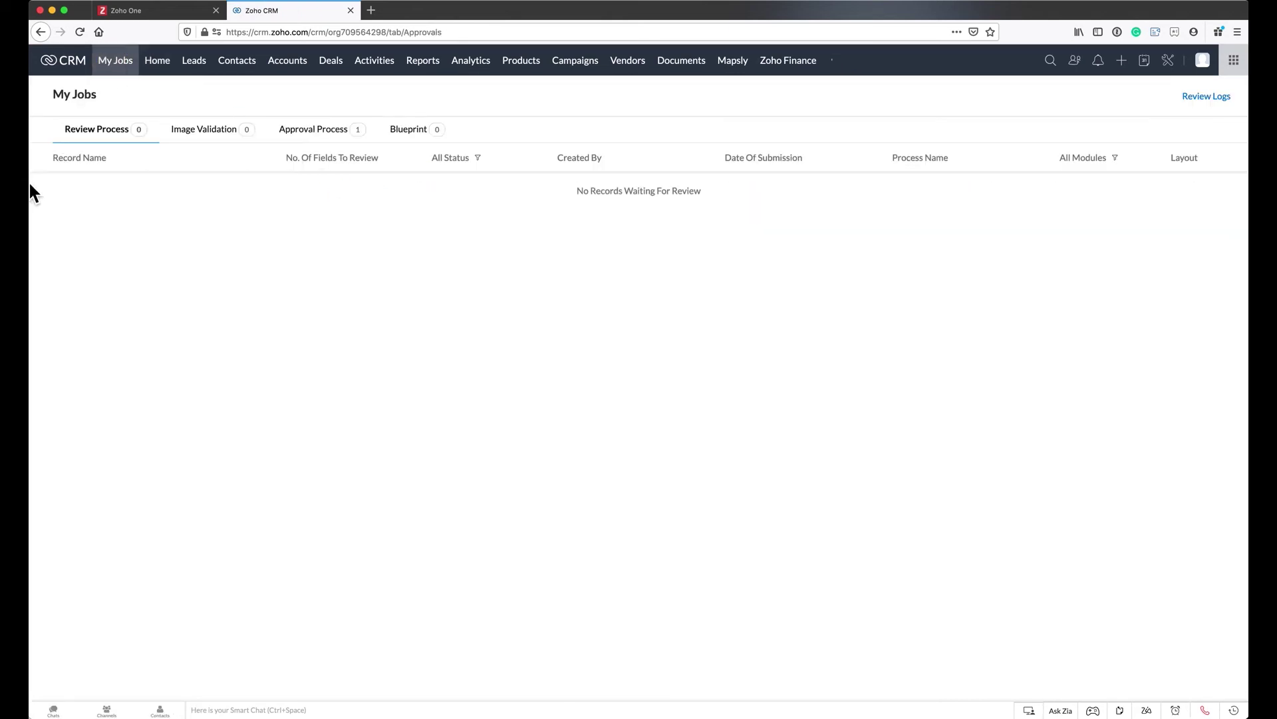
{"action": "left_click", "coordinate": [318, 132]}
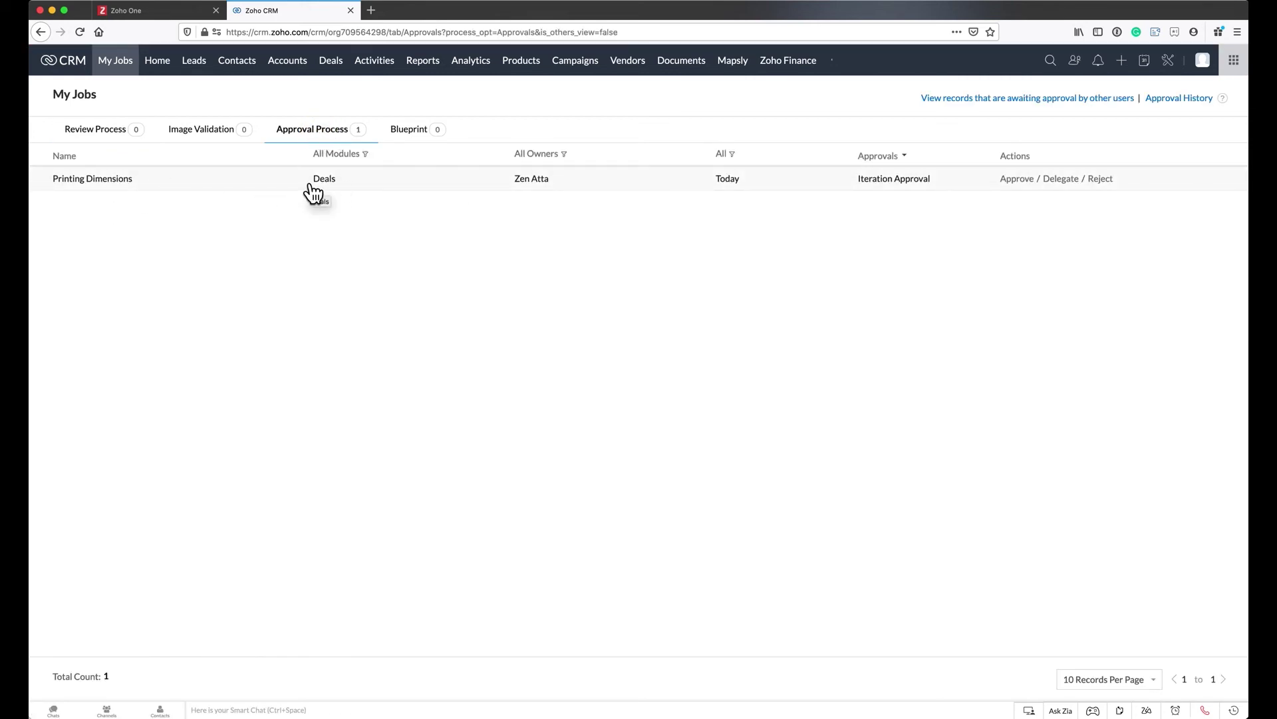
- Approve the Printing Dimensions request with the comment 'Looks Great'
{"action": "left_click", "coordinate": [1016, 180]}
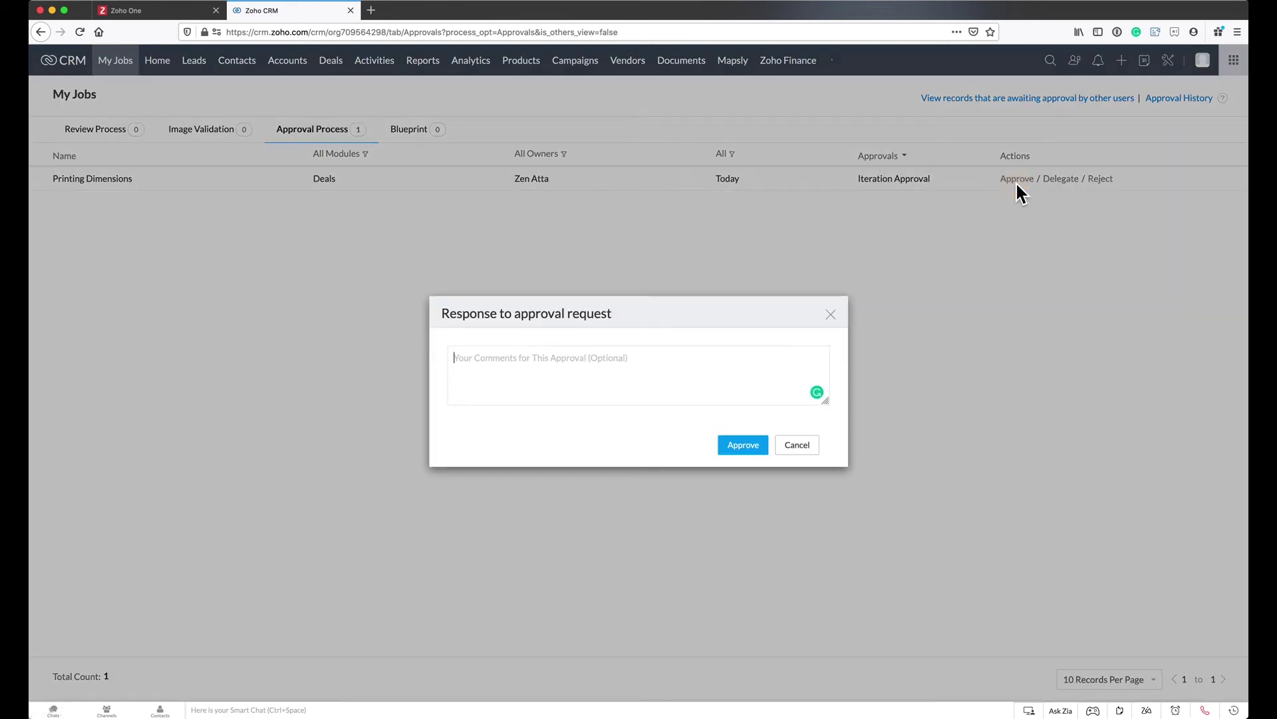
{"action": "left_click", "coordinate": [599, 367]}
{"action": "type", "text": "Looks Great"}
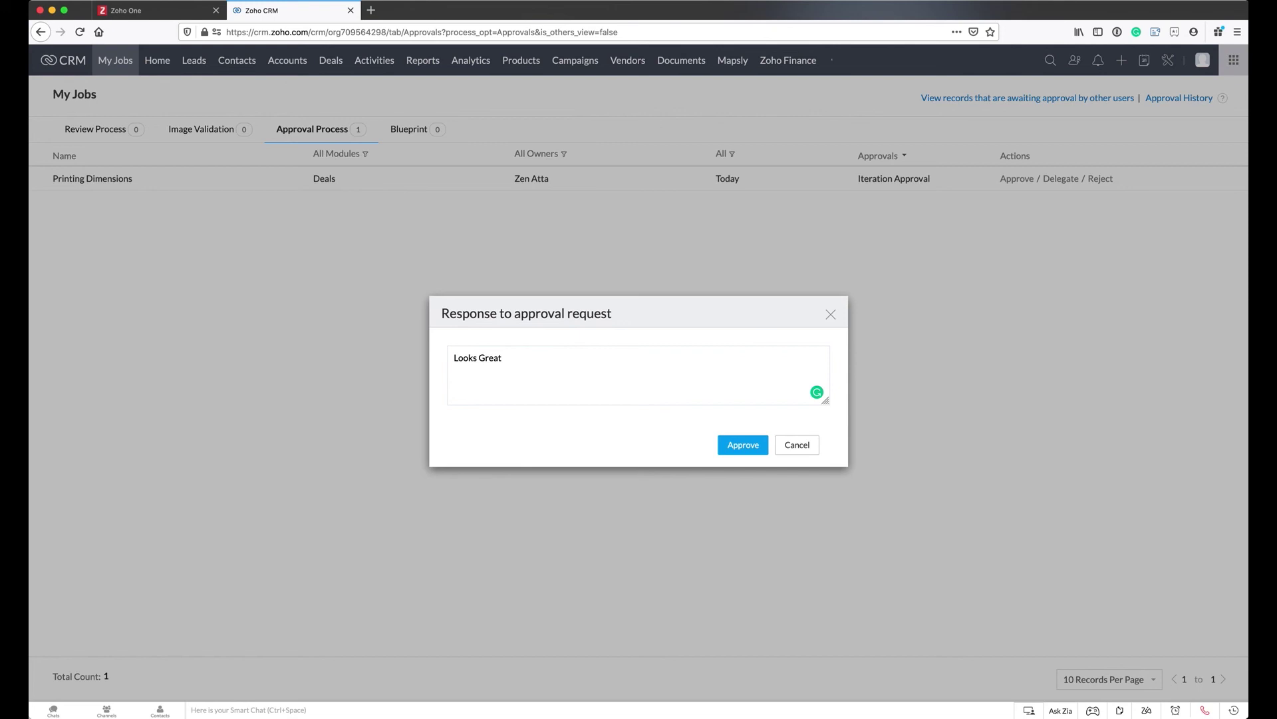
{"action": "left_click", "coordinate": [734, 444]}
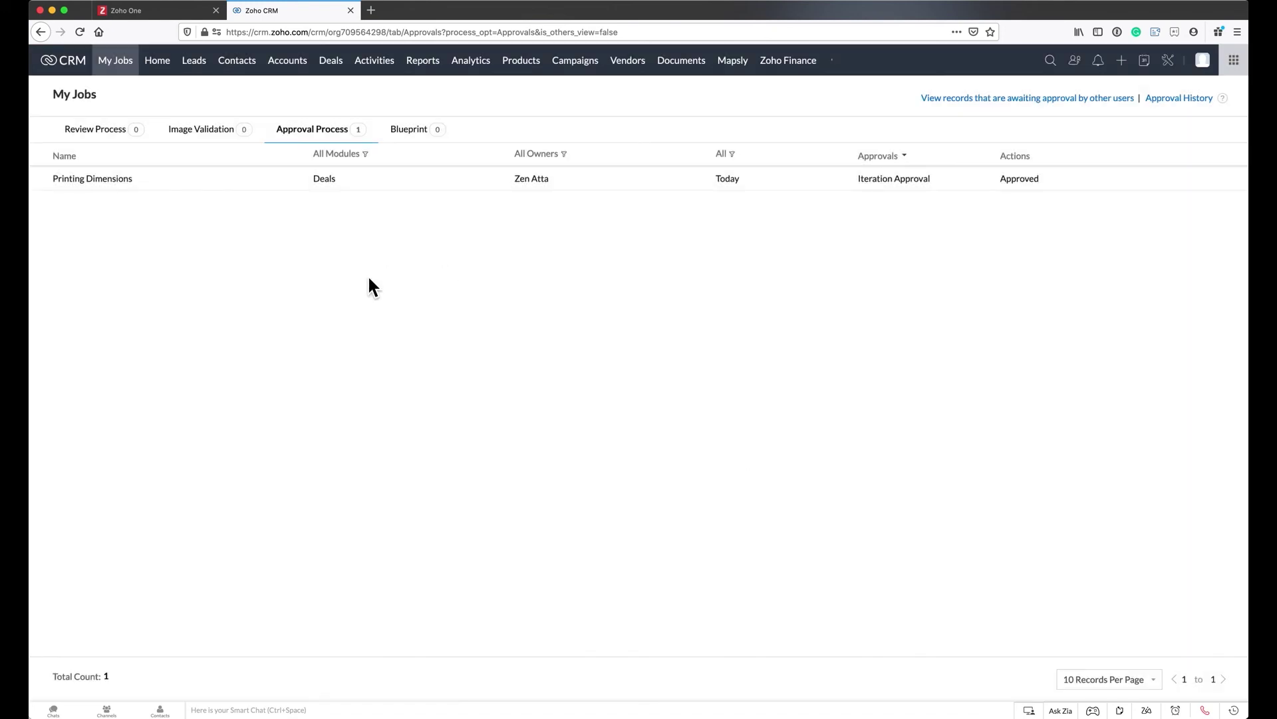
- Reopen the Printing Dimensions deal from Deals to confirm its stage is Iteration
{"action": "left_click", "coordinate": [334, 60]}
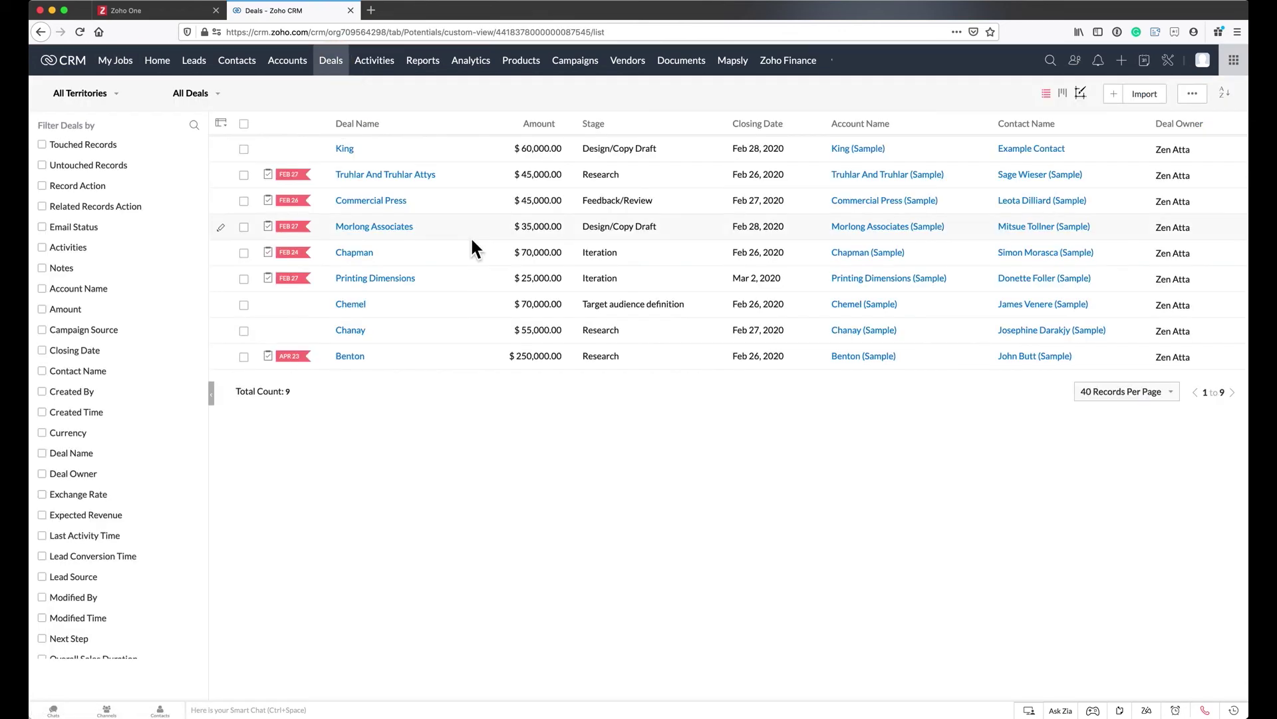
{"action": "left_click", "coordinate": [377, 279]}
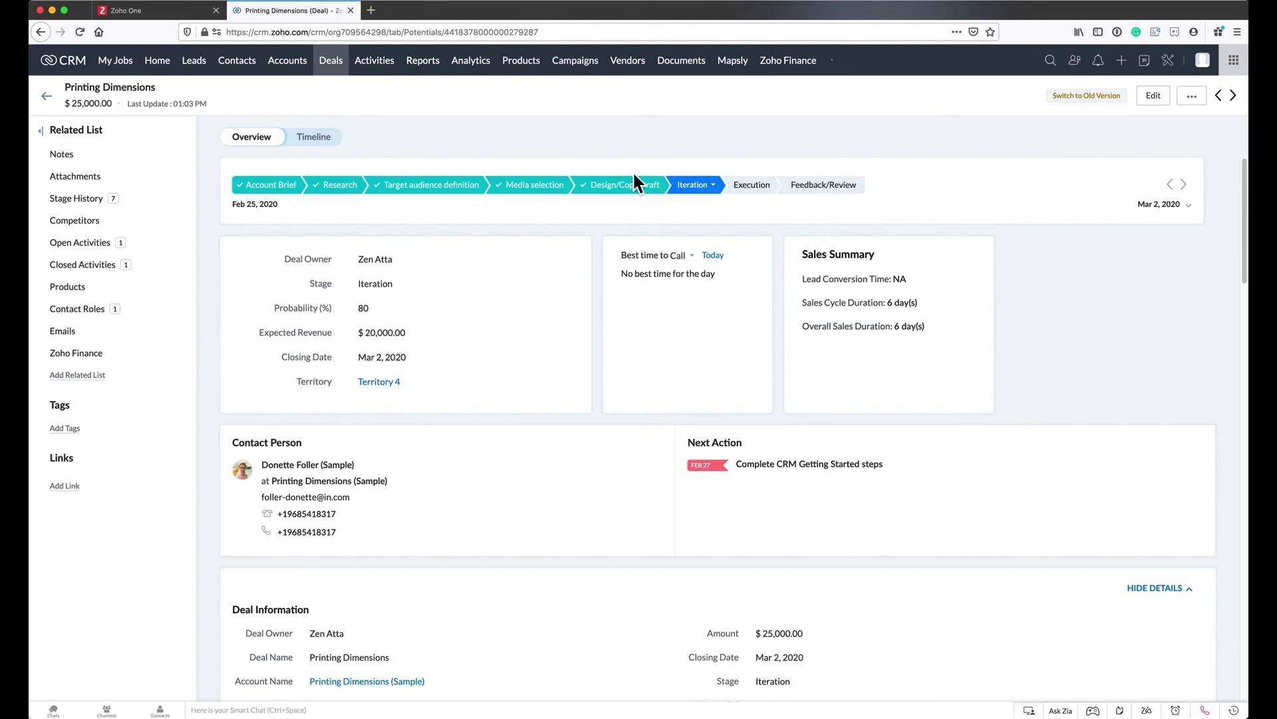